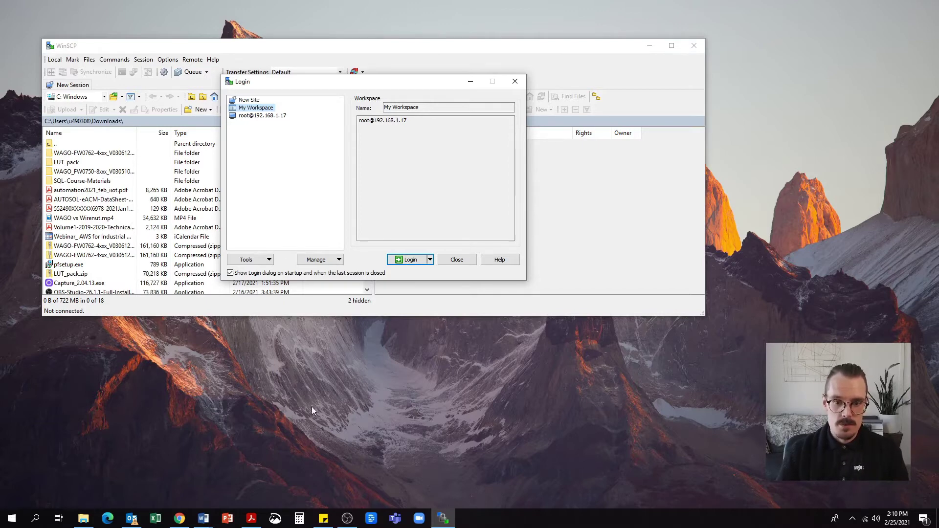
{"action": "left_click", "coordinate": [404, 263]}
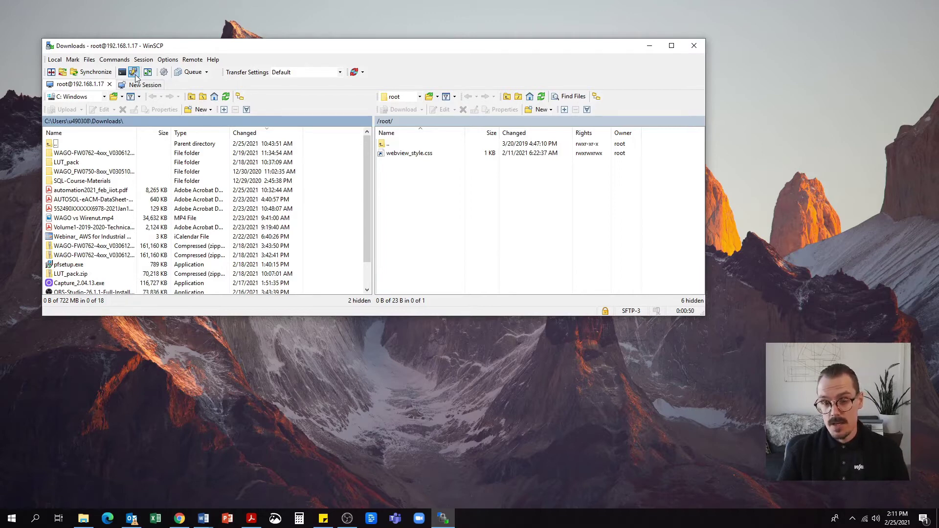
{"action": "left_click", "coordinate": [133, 72]}
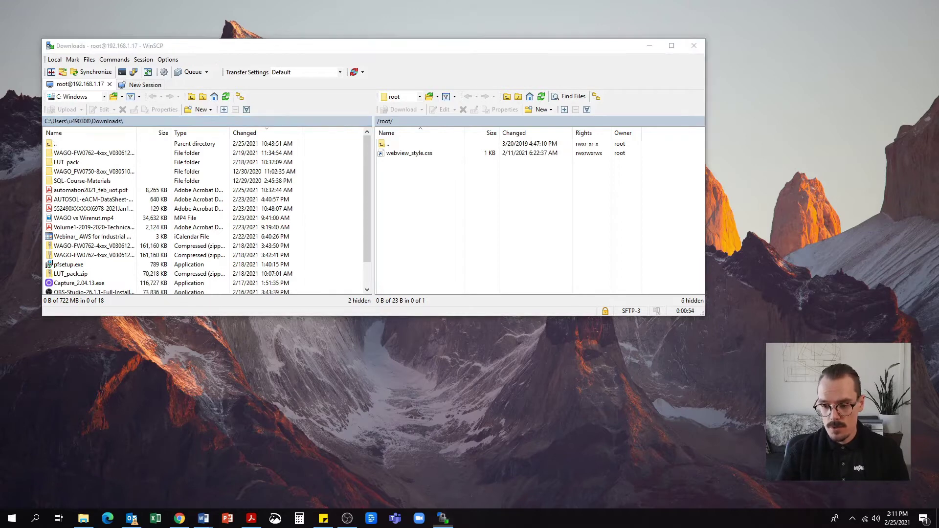
Open the Ethernet adapter's IPv4 properties to check its static IP 192.168.1.3
{"action": "right_click", "coordinate": [865, 519]}
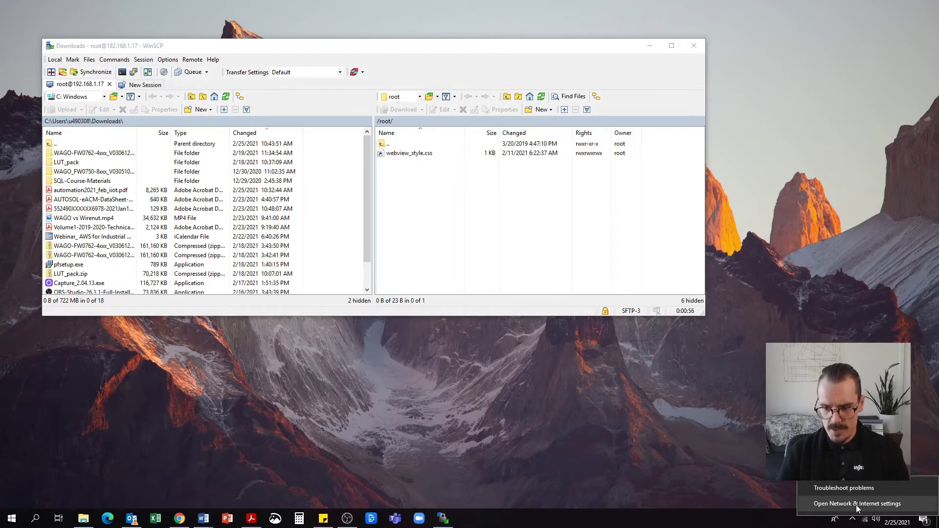
{"action": "left_click", "coordinate": [857, 504]}
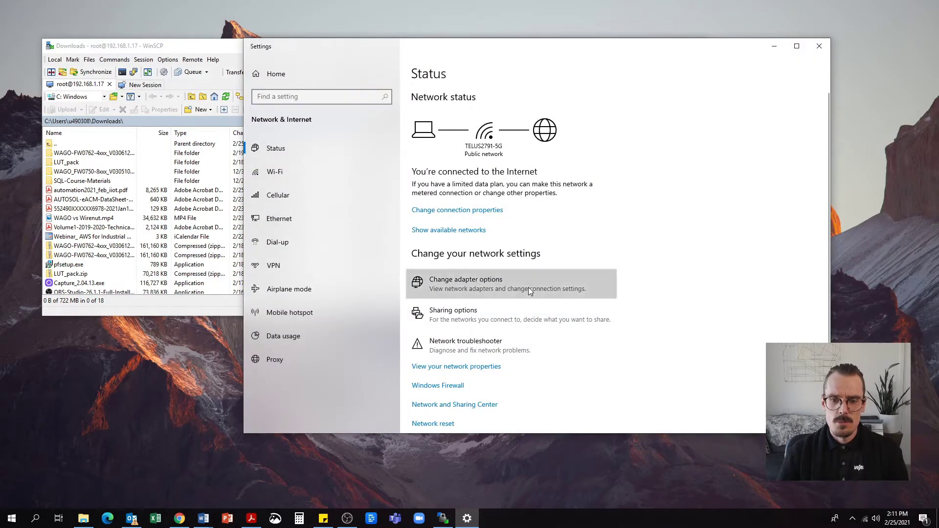
{"action": "left_click", "coordinate": [528, 289]}
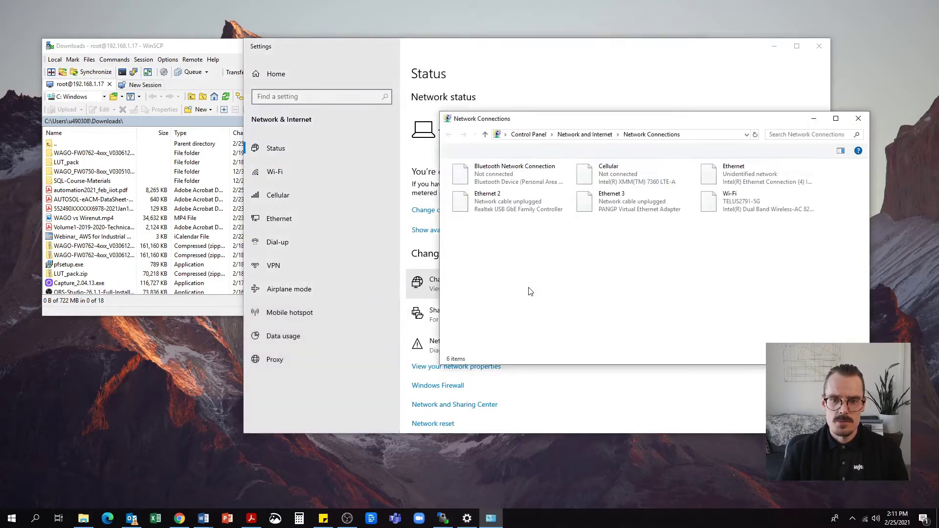
{"action": "right_click", "coordinate": [741, 174]}
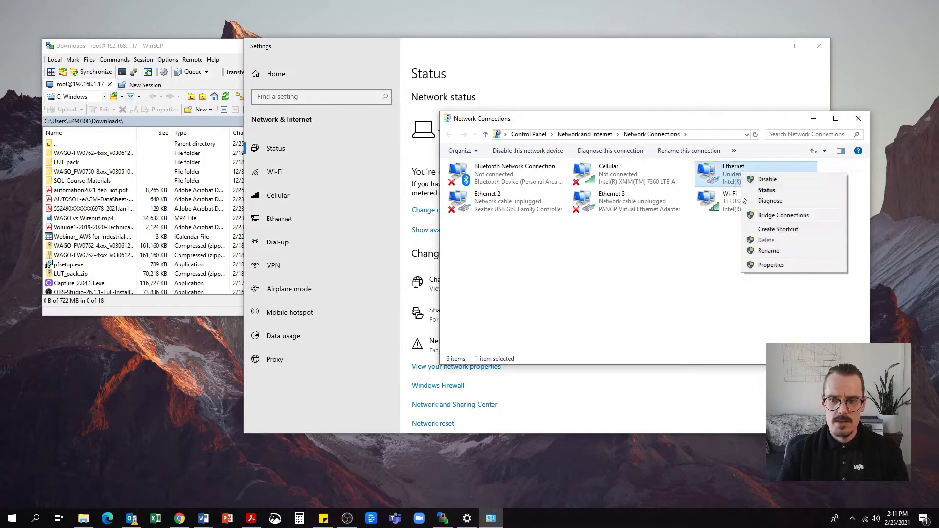
{"action": "left_click", "coordinate": [770, 264]}
{"action": "left_click", "coordinate": [528, 271]}
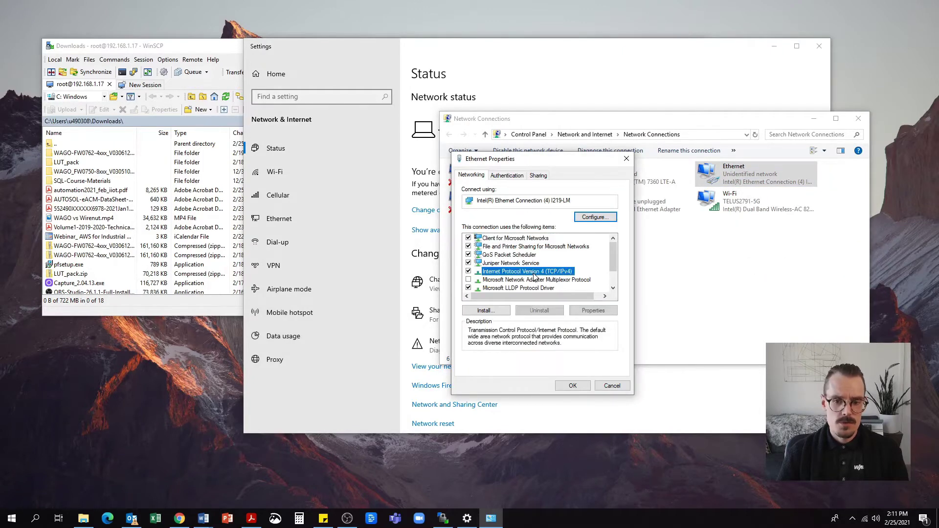
{"action": "double_click", "coordinate": [527, 272]}
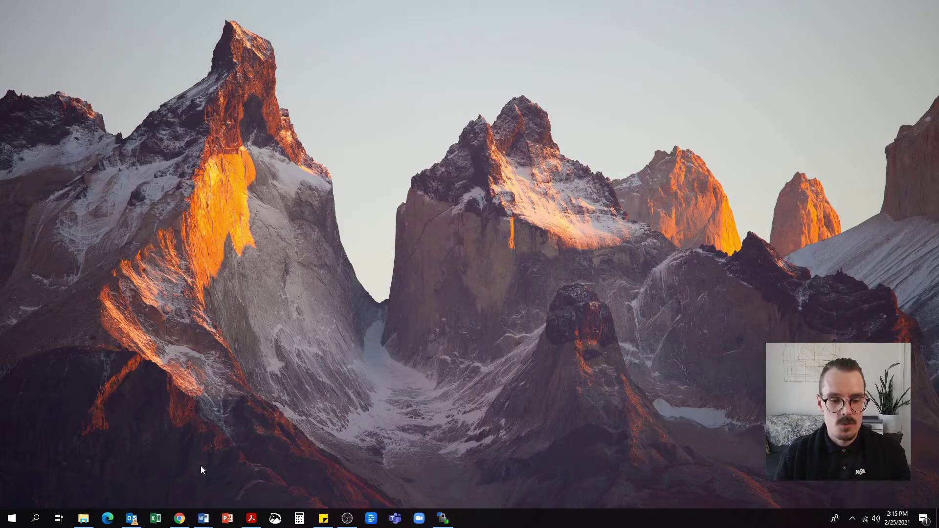
Log in to WBM with the admin credentials and highlight firmware revision 03.06.12(18)
{"action": "left_click", "coordinate": [178, 520]}
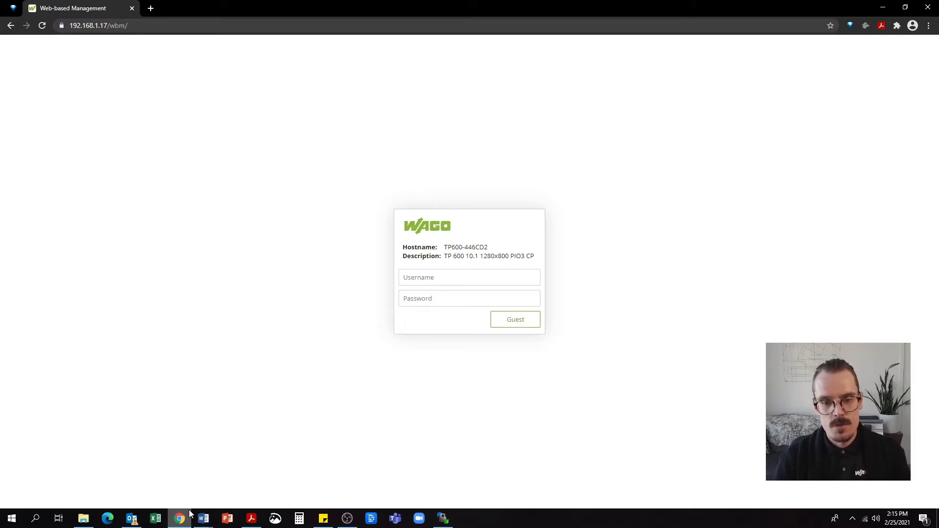
{"action": "left_click", "coordinate": [415, 281]}
{"action": "type", "text": "admin"}
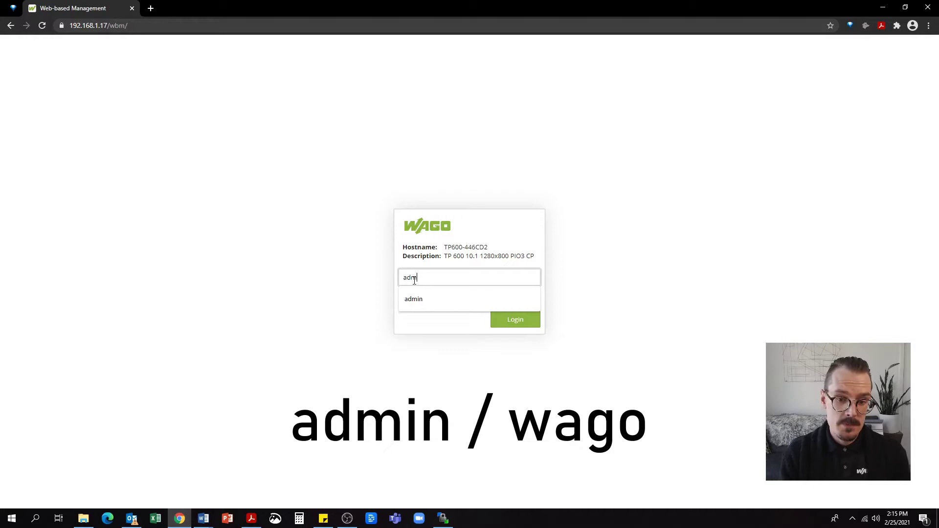
{"action": "left_click", "coordinate": [413, 299]}
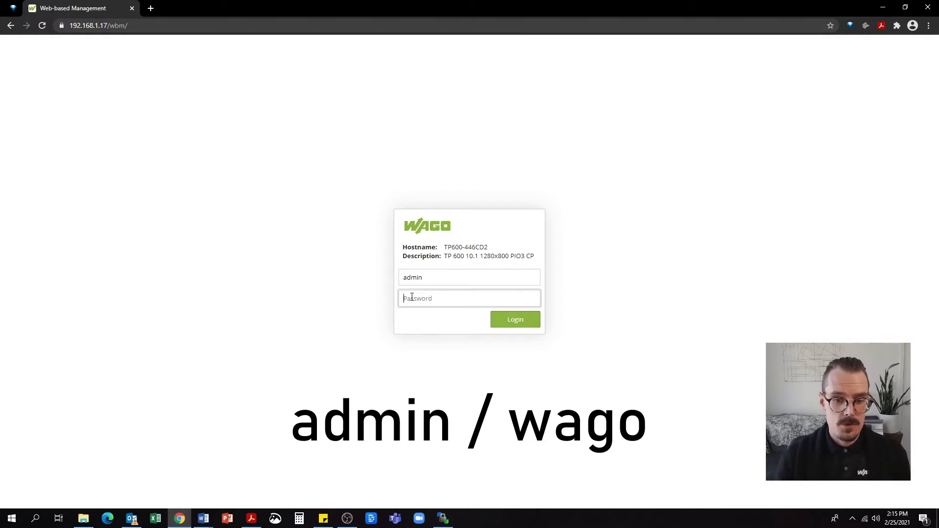
{"action": "type", "text": "wago"}
{"action": "left_click", "coordinate": [511, 321]}
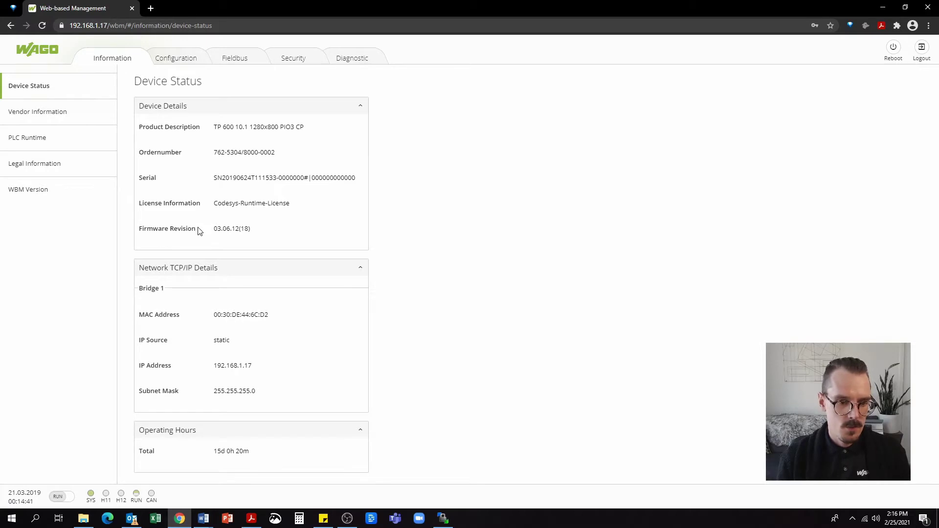
{"action": "left_click_drag", "start_coordinate": [197, 229], "coordinate": [145, 236]}
{"action": "left_click_drag", "start_coordinate": [249, 230], "coordinate": [245, 232]}
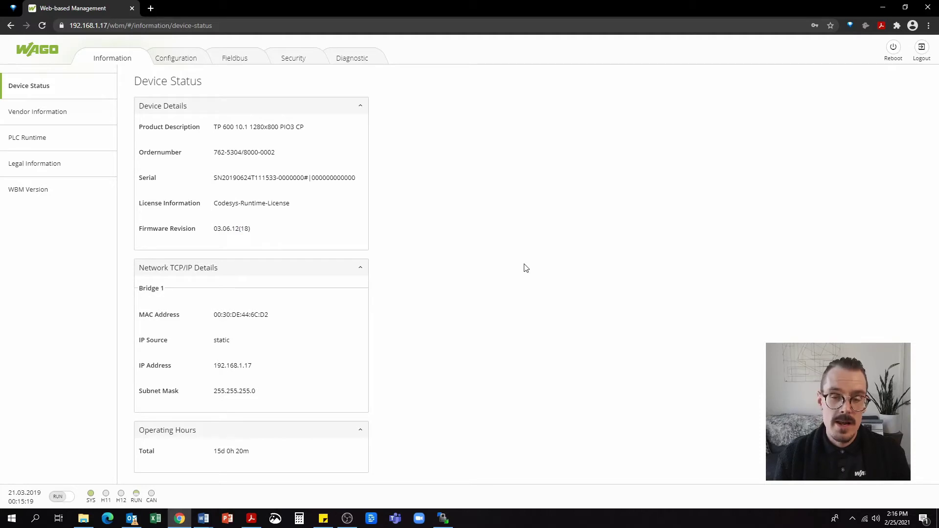
Set PLC Runtime Version to none and submit, then go to TCP/IP networking settings
{"action": "left_click", "coordinate": [174, 57]}
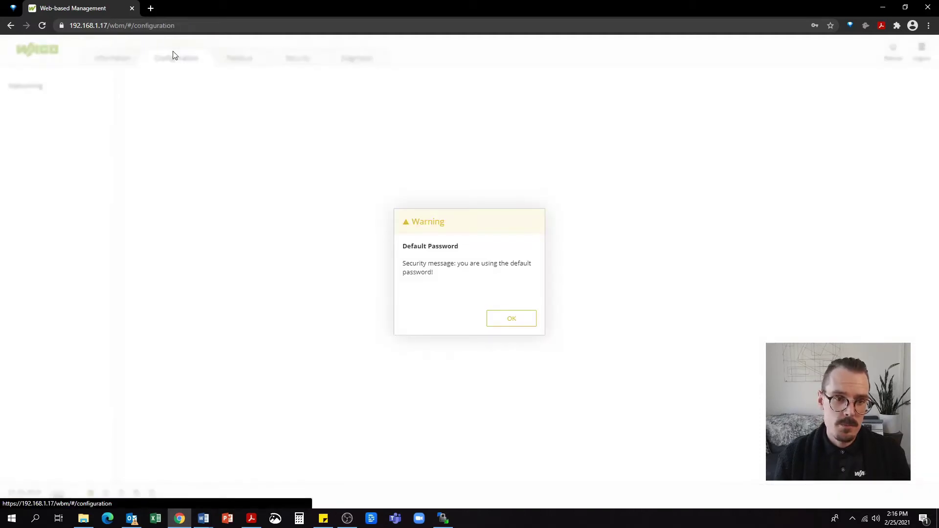
{"action": "left_click", "coordinate": [500, 321]}
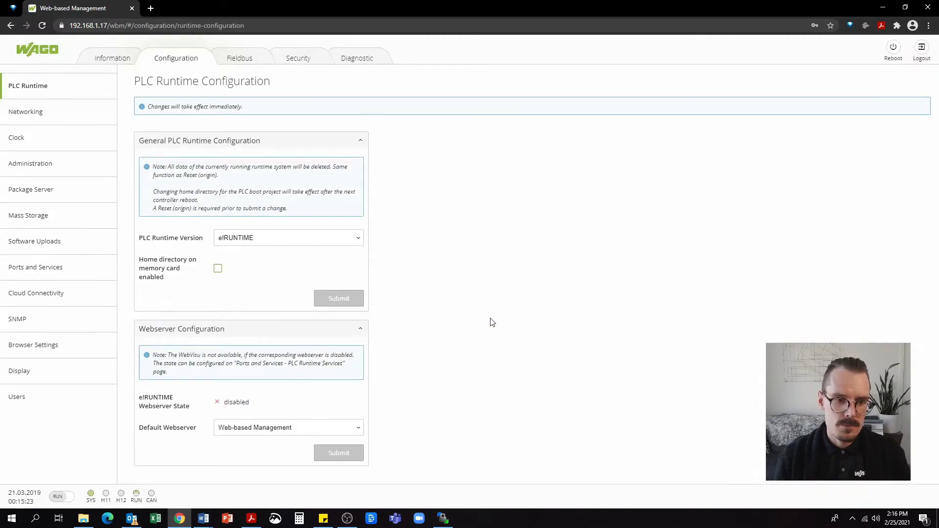
{"action": "left_click", "coordinate": [289, 245]}
{"action": "left_click", "coordinate": [244, 250]}
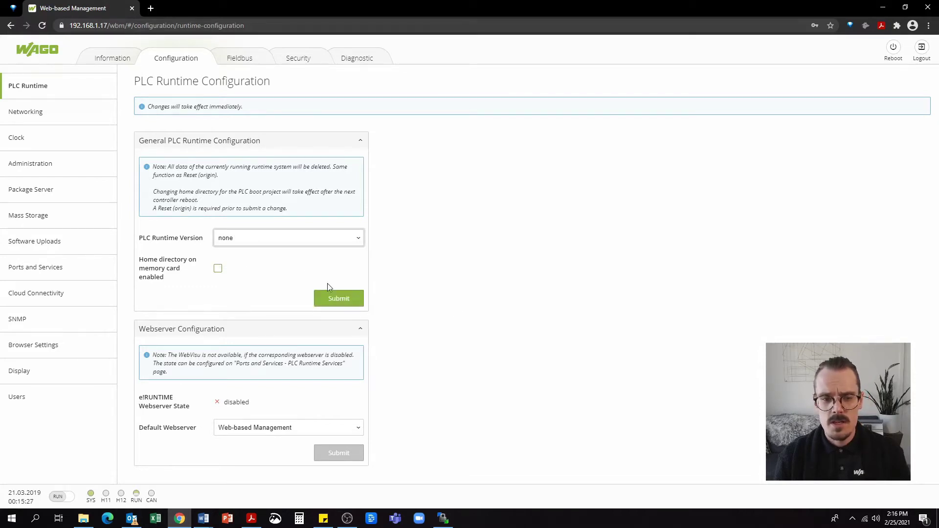
{"action": "left_click", "coordinate": [334, 298]}
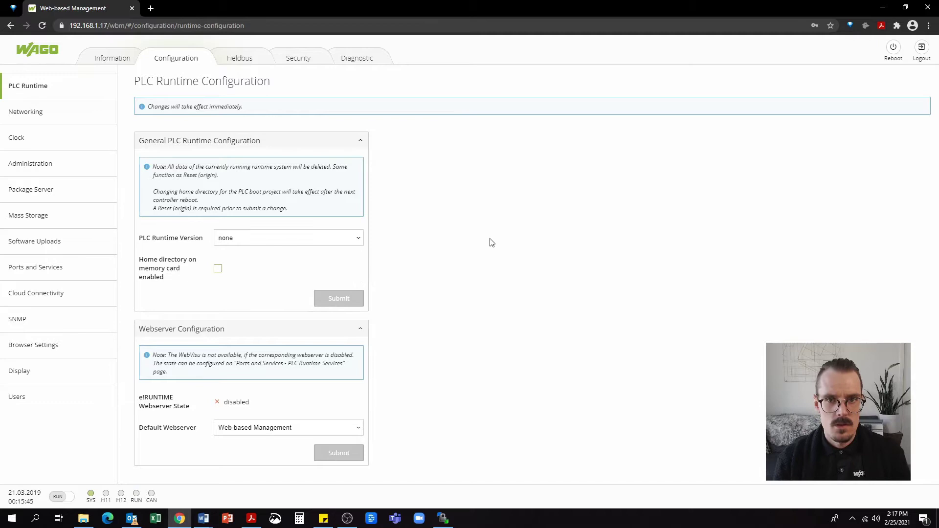
{"action": "left_click", "coordinate": [62, 116]}
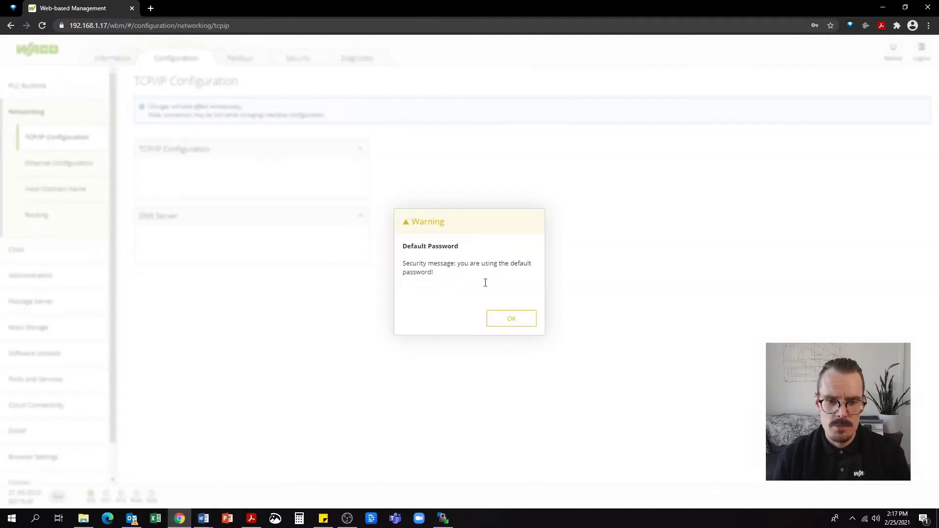
{"action": "left_click", "coordinate": [508, 322]}
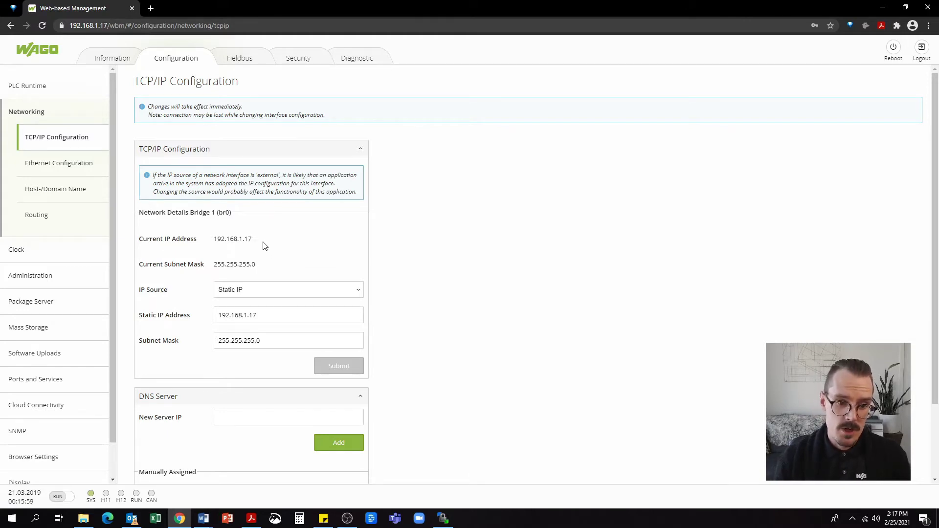
Highlight the static IP 192.168.1.17 and add 8.8.8.8 as a DNS server
{"action": "left_click_drag", "start_coordinate": [260, 240], "coordinate": [217, 242]}
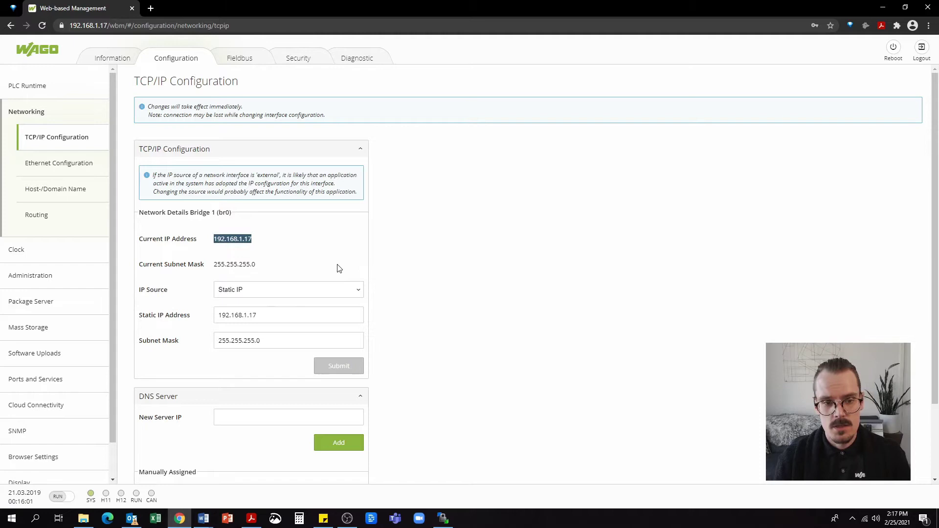
{"action": "left_click_drag", "start_coordinate": [266, 319], "coordinate": [177, 320]}
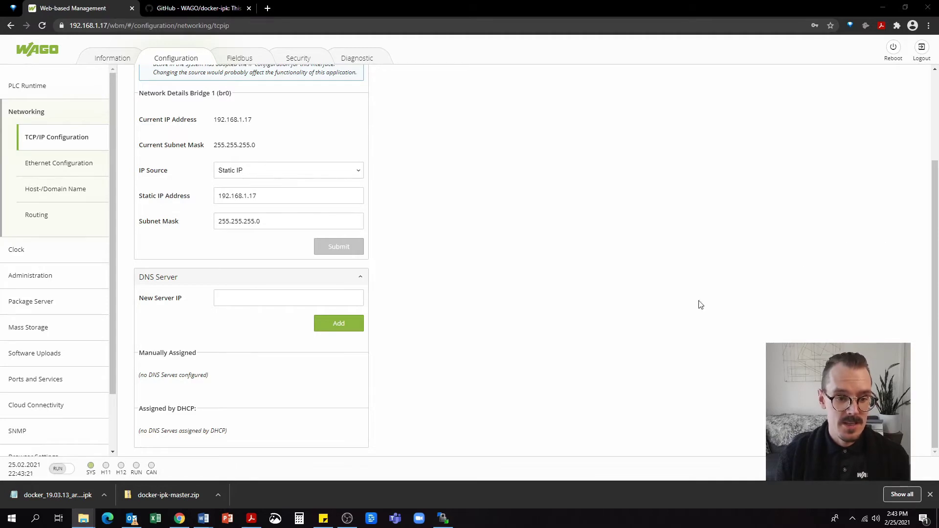
{"action": "left_click", "coordinate": [278, 295]}
{"action": "type", "text": "8"}
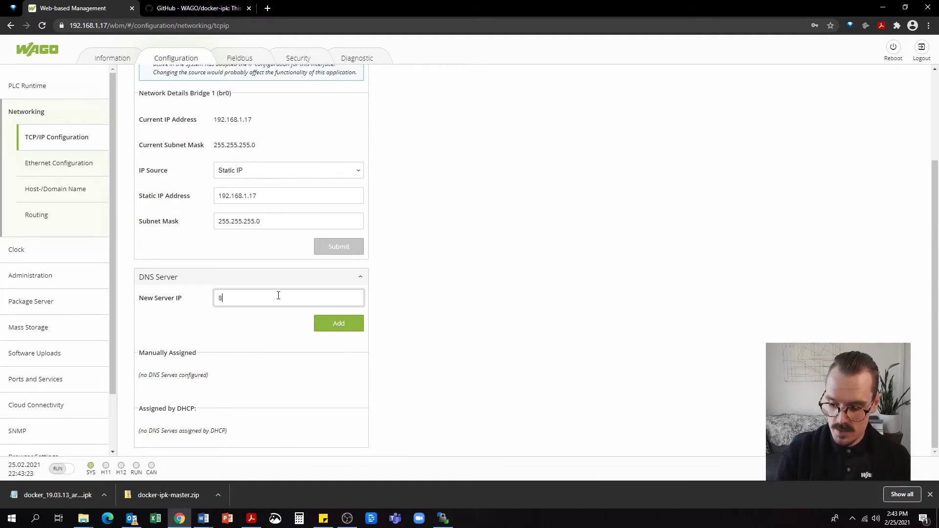
{"action": "type", "text": ".8.8"}
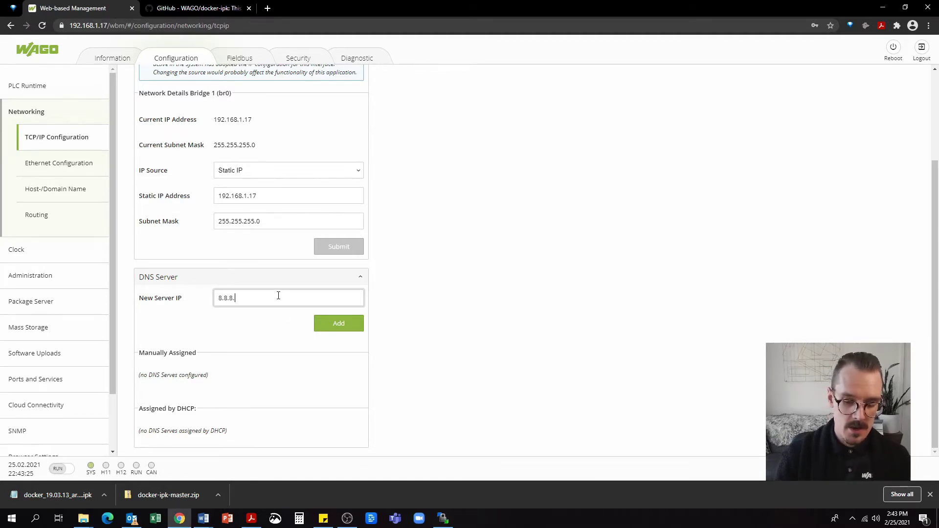
{"action": "type", "text": ".8"}
{"action": "left_click", "coordinate": [336, 328]}
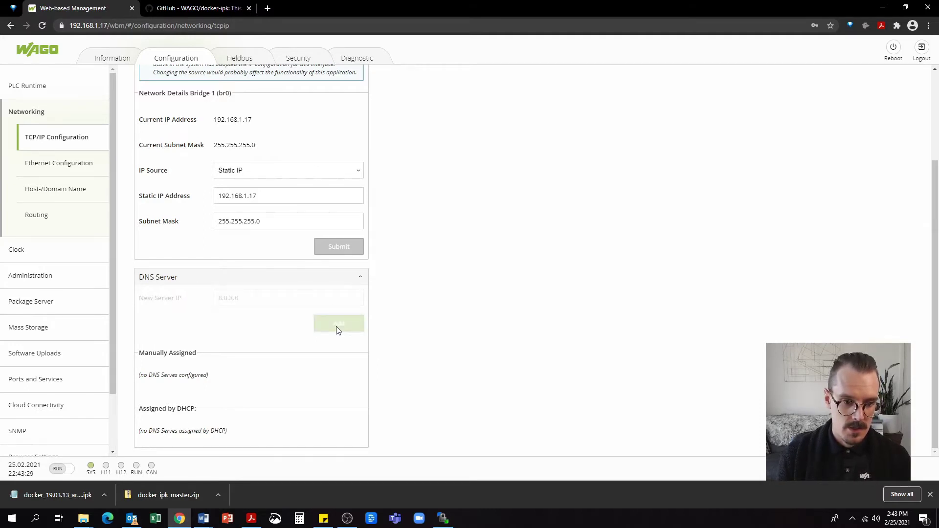
Add a second DNS server address entered as '0.0.0.'
{"action": "left_click", "coordinate": [244, 299]}
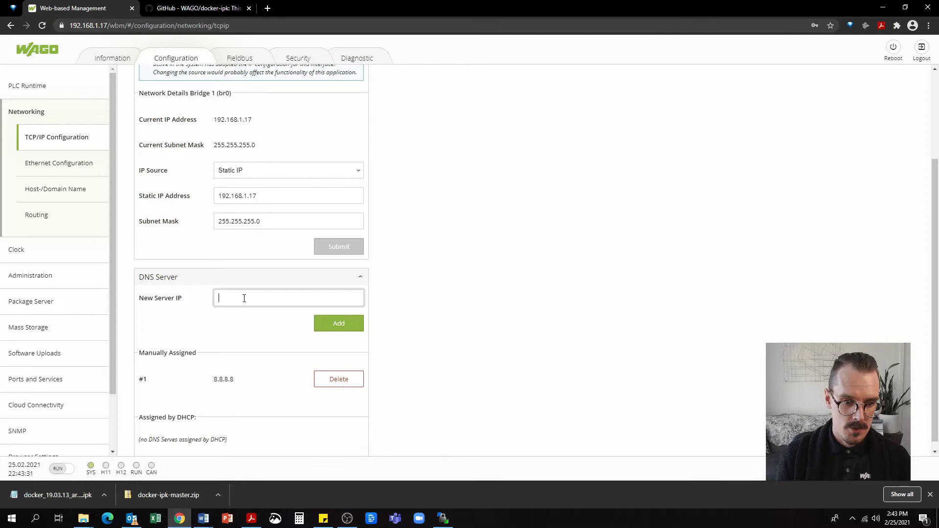
{"action": "type", "text": "0.0.0.0"}
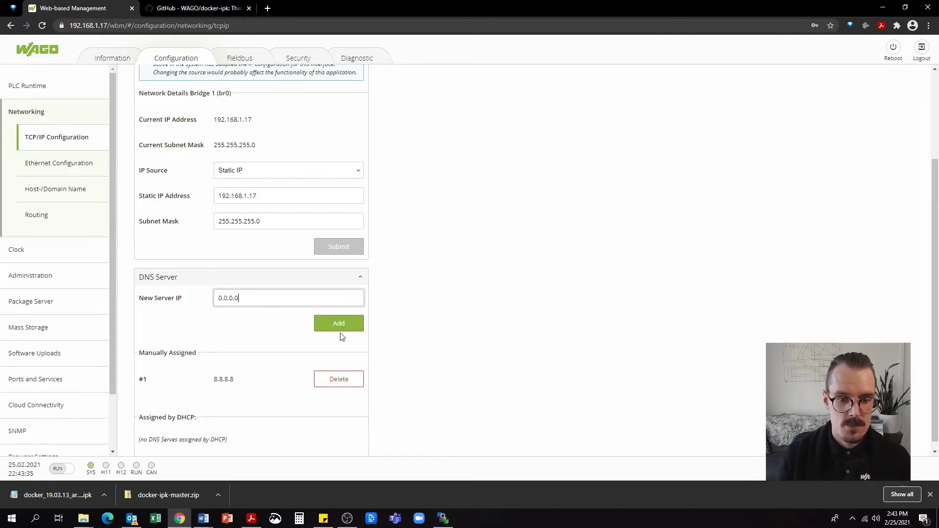
{"action": "left_click", "coordinate": [340, 328]}
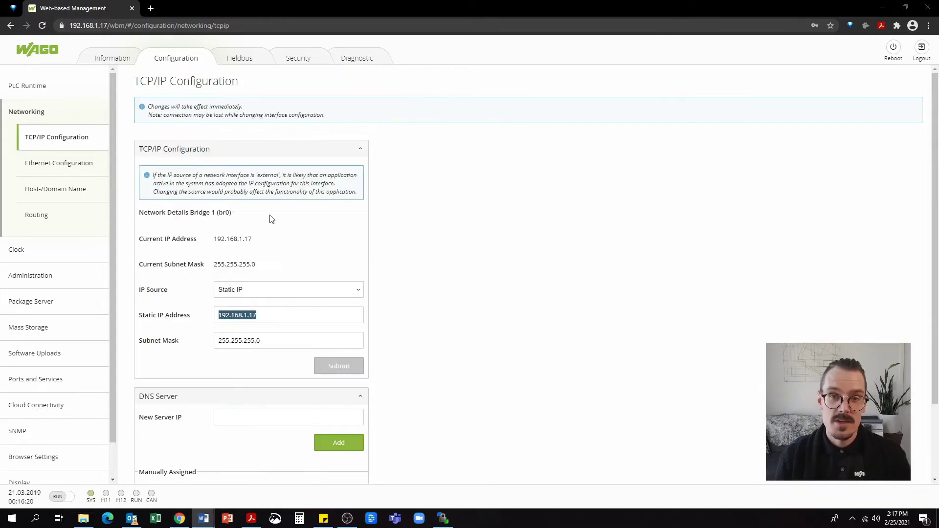
On Routing, enable and submit IP forwarding, then tick the default static route
{"action": "left_click", "coordinate": [45, 218]}
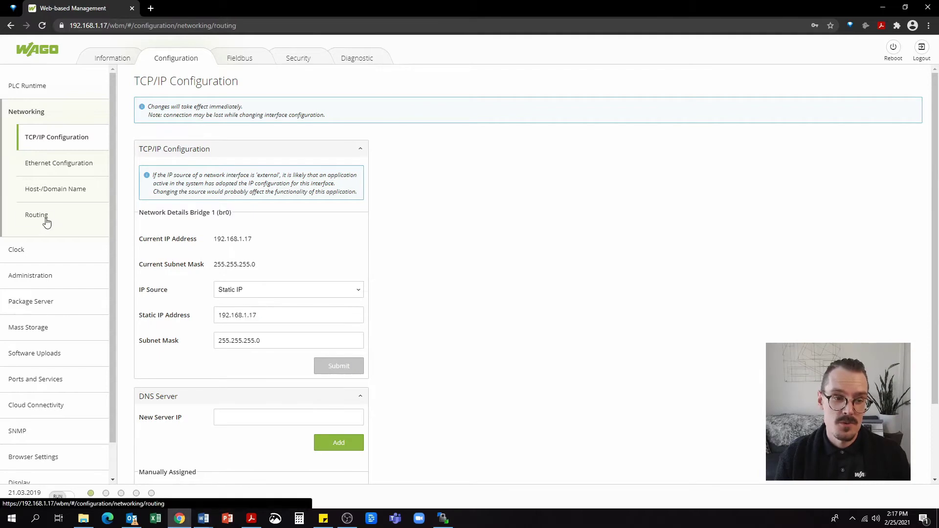
{"action": "left_click", "coordinate": [511, 319]}
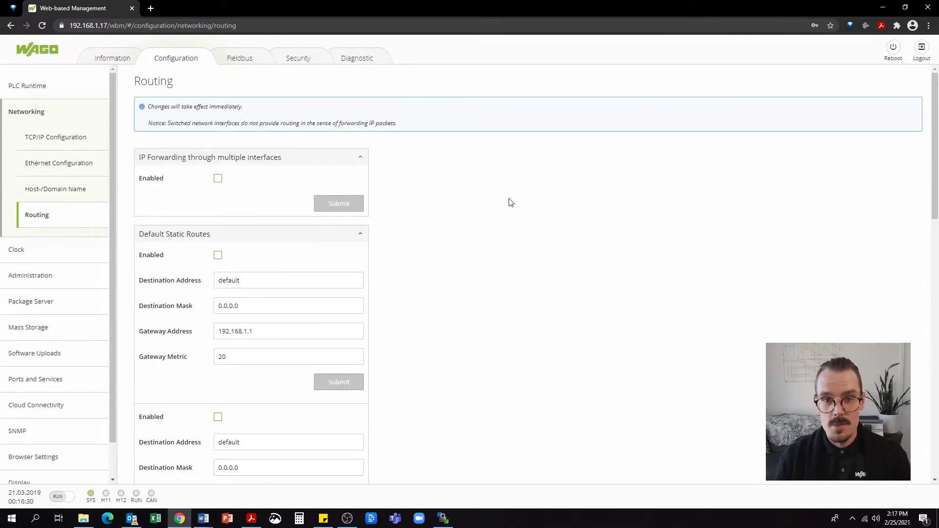
{"action": "left_click", "coordinate": [217, 178]}
{"action": "left_click", "coordinate": [335, 205]}
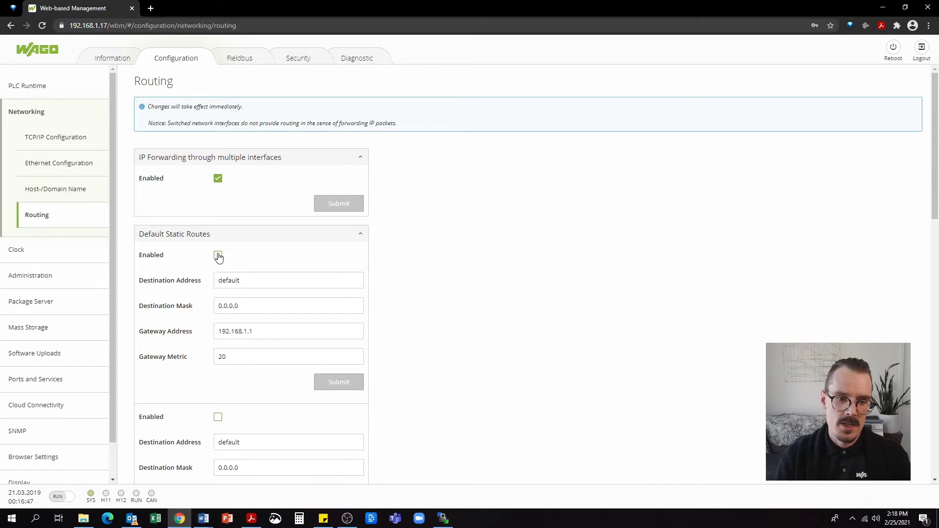
{"action": "left_click", "coordinate": [218, 255]}
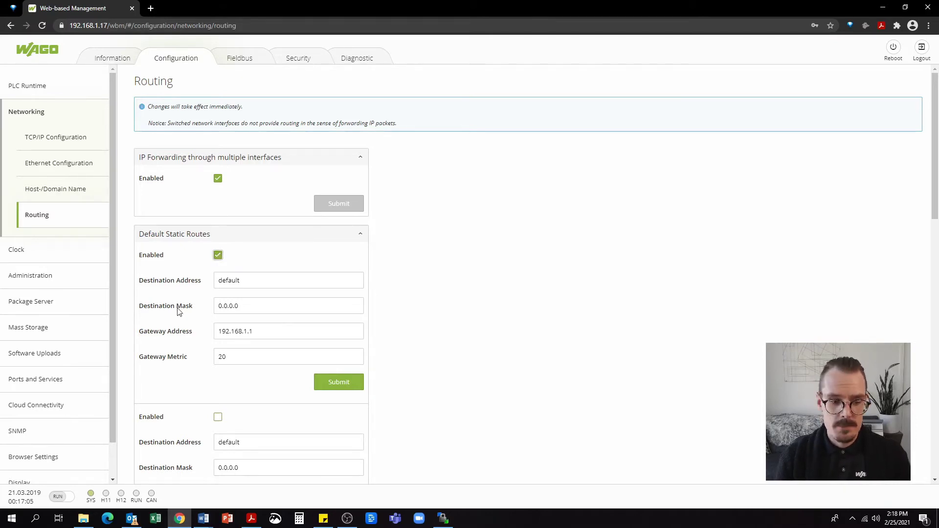
Run ipconfig in Command Prompt and mark the Wi-Fi default gateway 192.168.1.254
{"action": "left_click", "coordinate": [33, 520]}
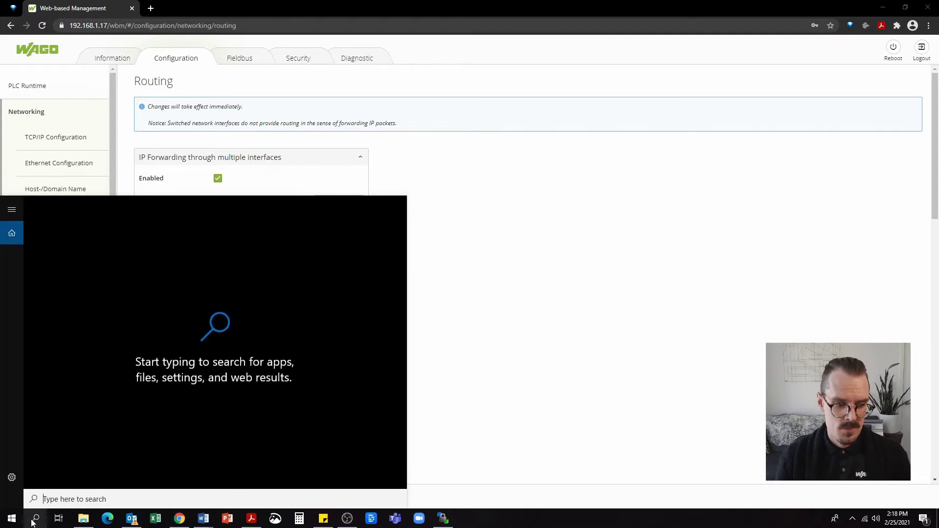
{"action": "type", "text": "cmd"}
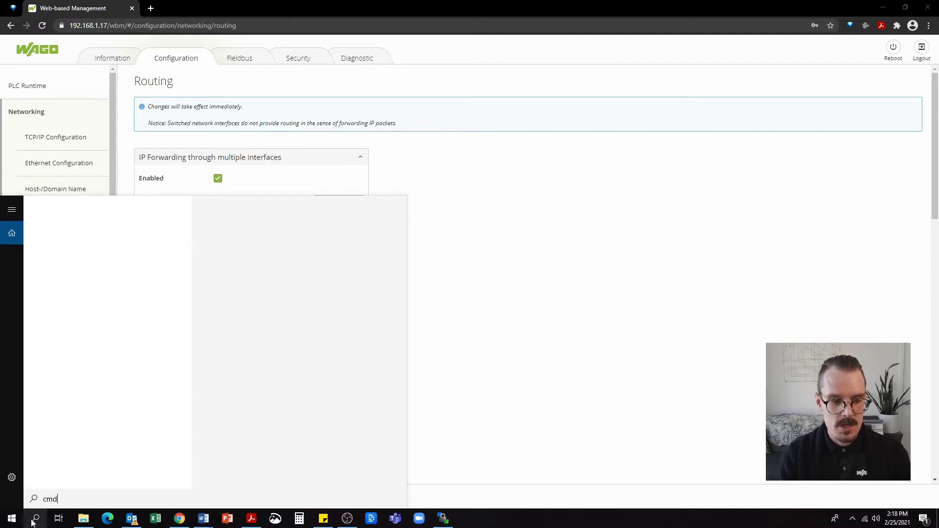
{"action": "key", "text": "Return"}
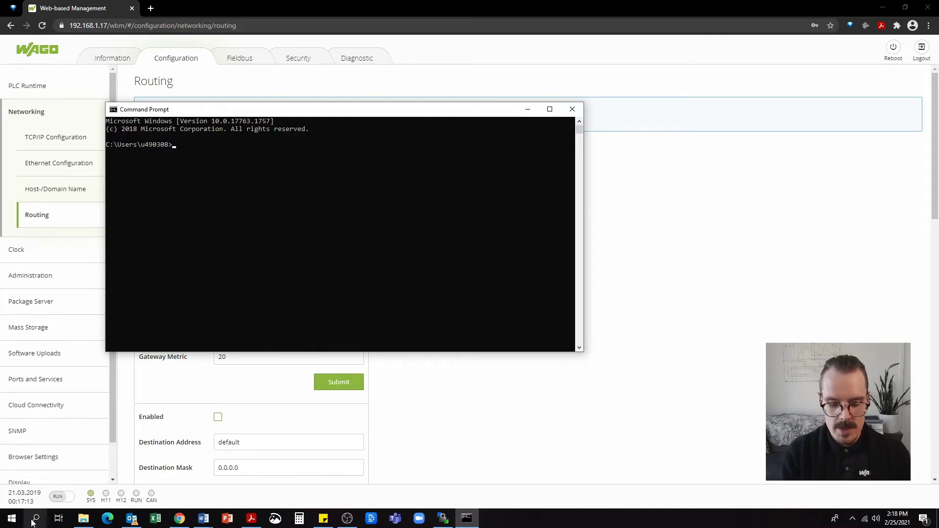
{"action": "type", "text": "ipconfig"}
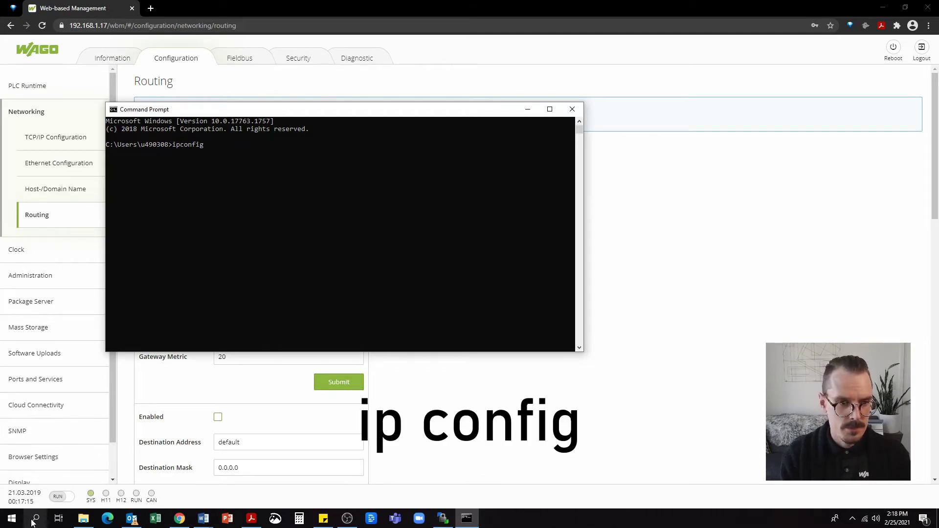
{"action": "key", "text": "Return"}
{"action": "left_click_drag", "start_coordinate": [315, 292], "coordinate": [118, 293]}
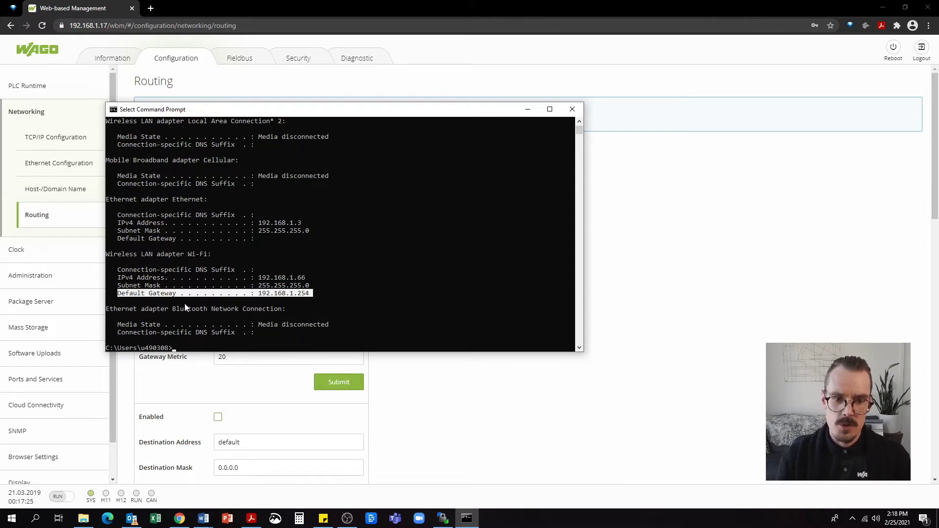
Change the default static route's gateway to 192.168.1.254 and submit it
{"action": "left_click", "coordinate": [572, 109]}
{"action": "left_click", "coordinate": [286, 328]}
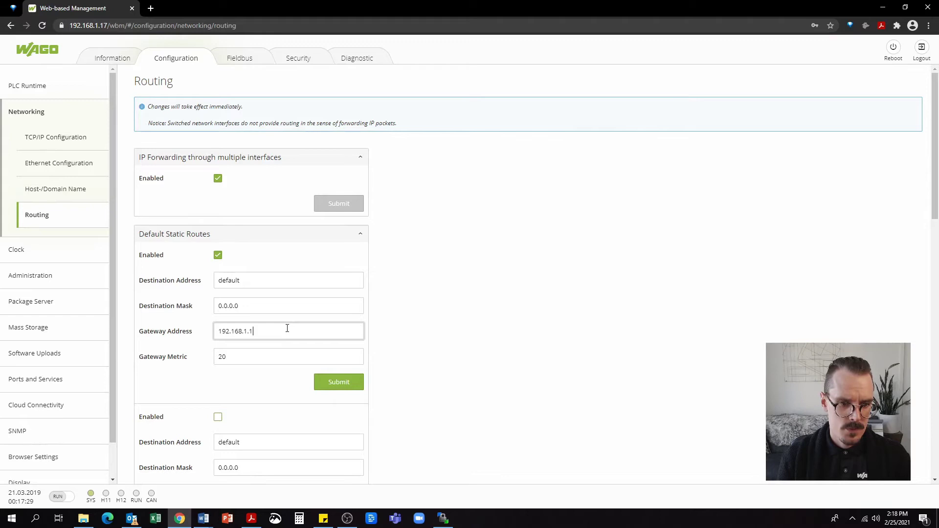
{"action": "key", "text": "BackSpace"}
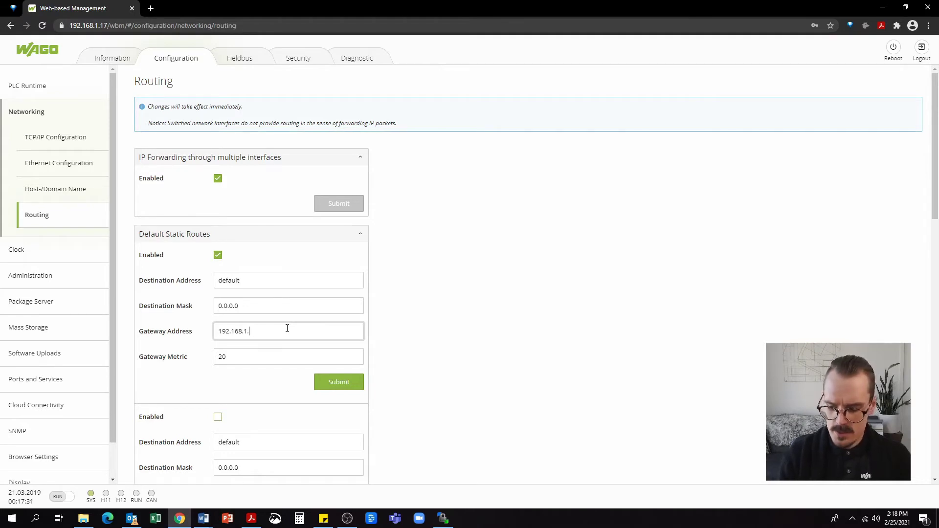
{"action": "type", "text": "254"}
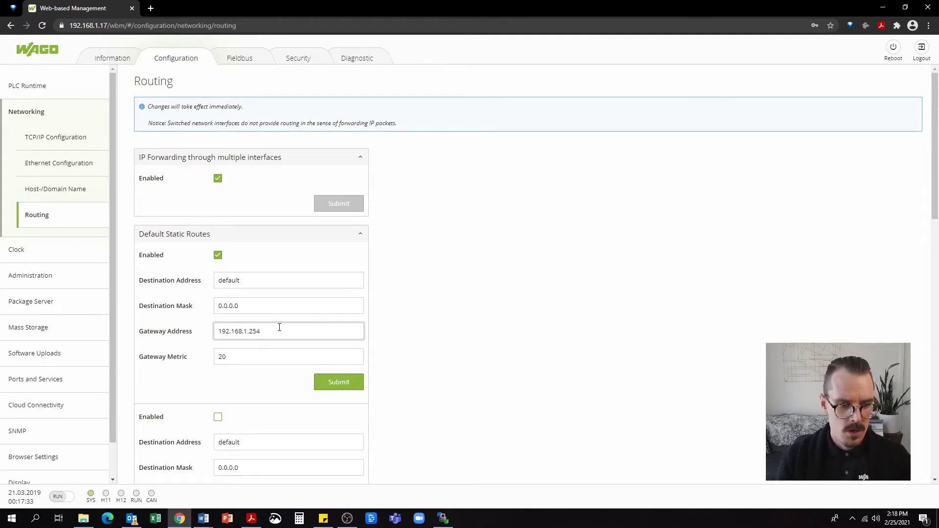
{"action": "left_click", "coordinate": [346, 395]}
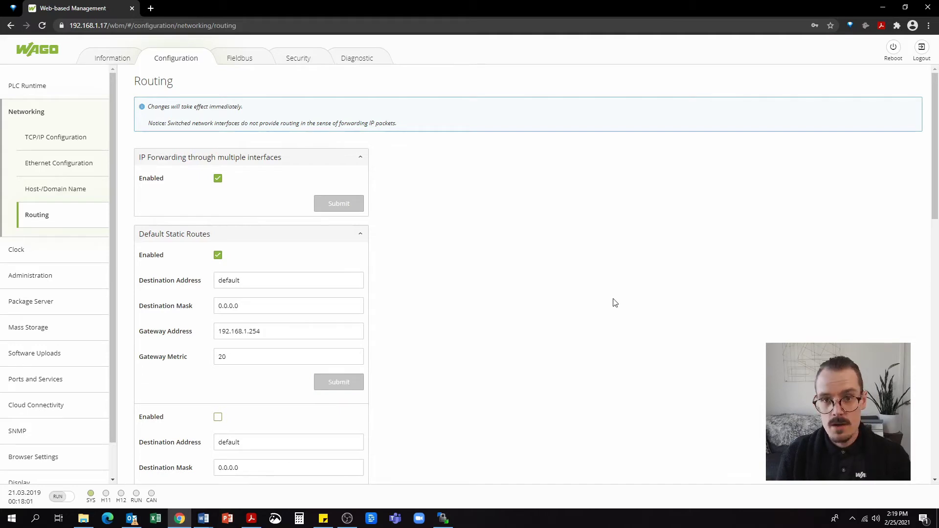
Activate the FTP service on the Ports and Services page and submit it
{"action": "left_click", "coordinate": [72, 382]}
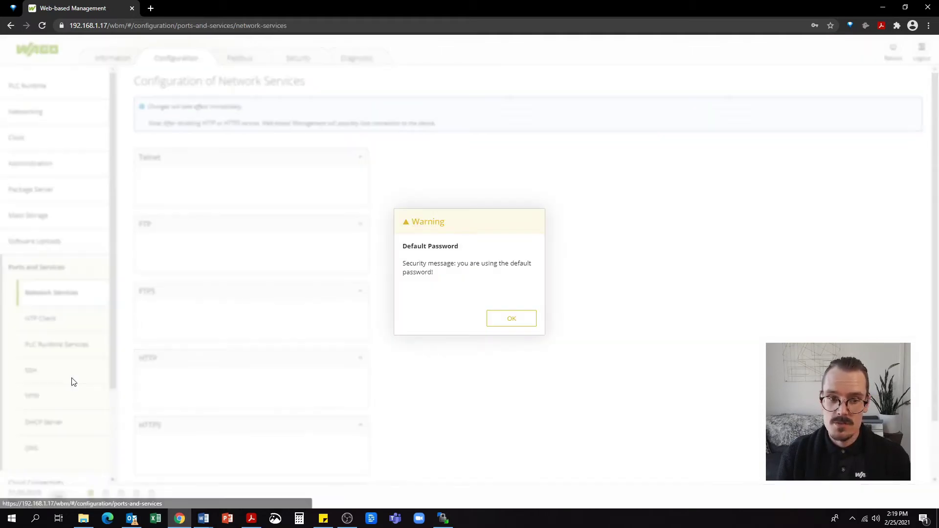
{"action": "left_click", "coordinate": [535, 318]}
{"action": "scroll", "coordinate": [535, 318], "scroll_direction": "down", "scroll_amount": 1}
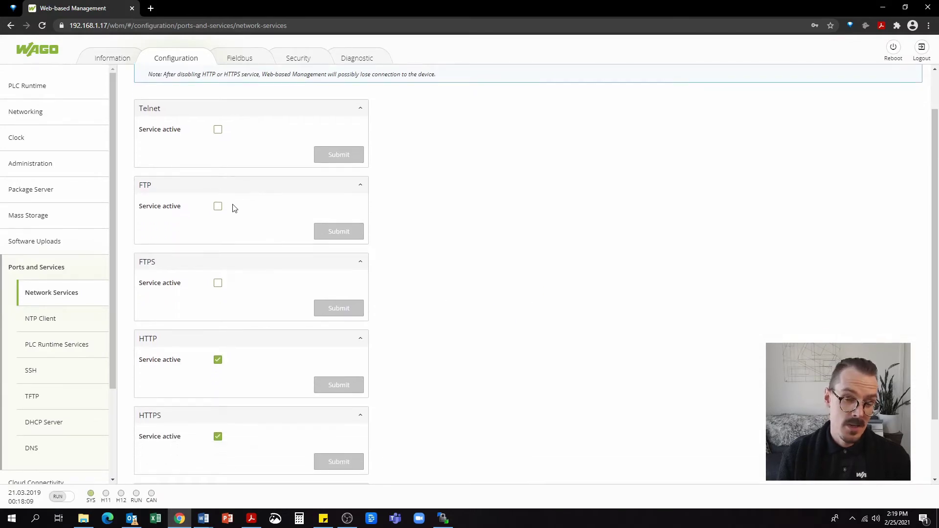
{"action": "left_click", "coordinate": [218, 207]}
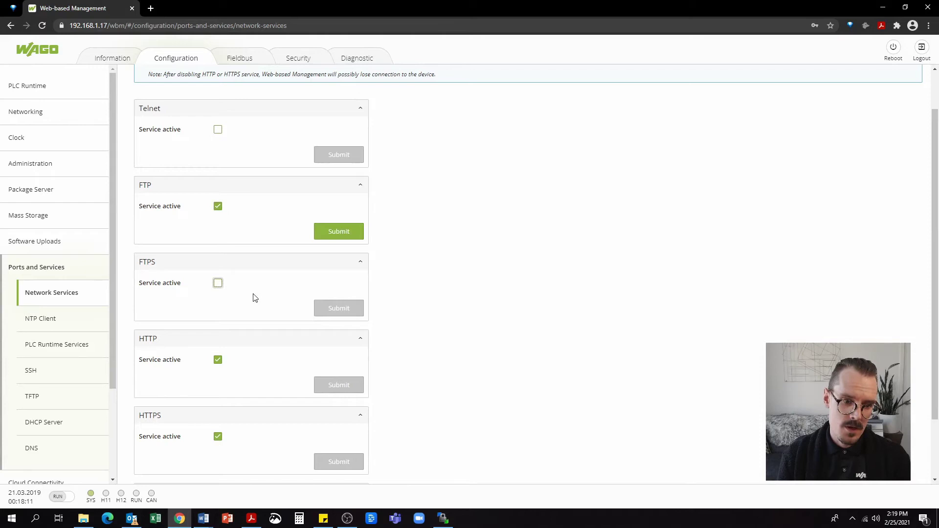
{"action": "scroll", "coordinate": [235, 299], "scroll_direction": "down", "scroll_amount": 1}
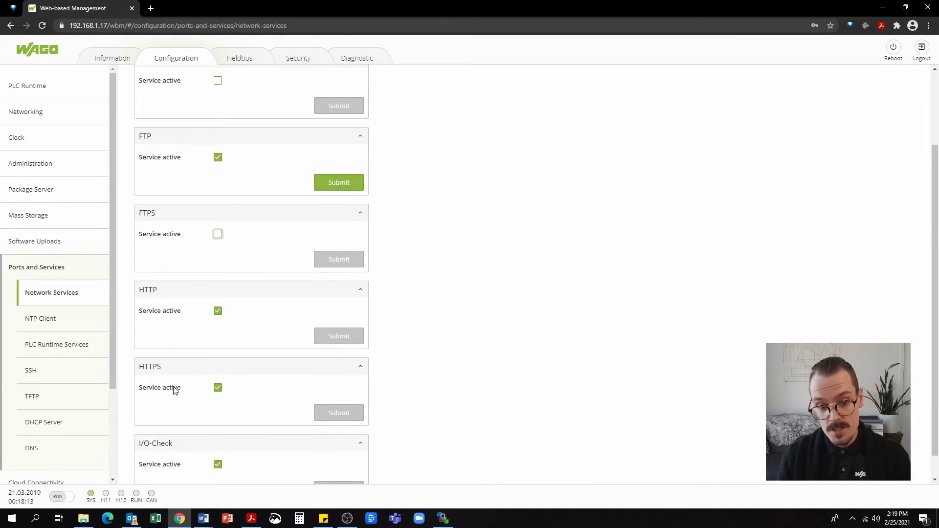
{"action": "left_click", "coordinate": [338, 184]}
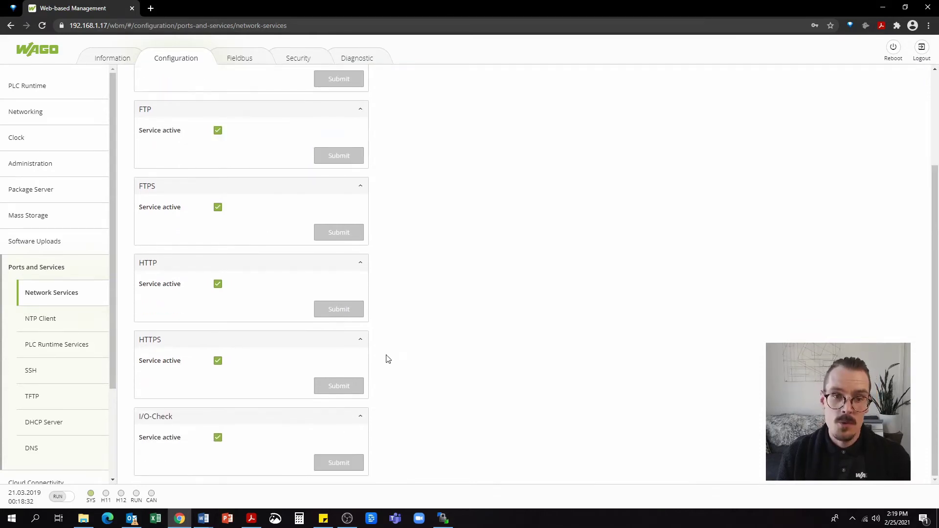
Enable the NTP client and enter 216.239.35.0 as Time Server 1
{"action": "left_click", "coordinate": [38, 323]}
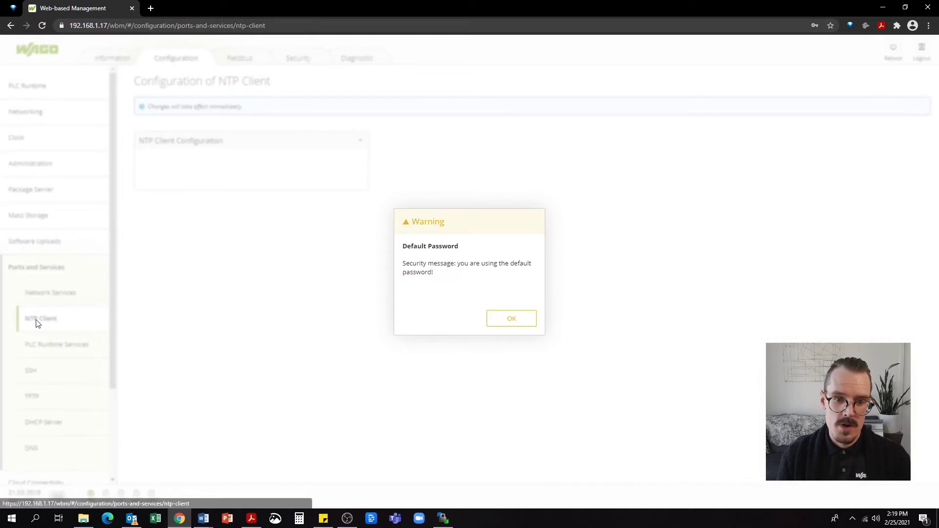
{"action": "left_click", "coordinate": [506, 319]}
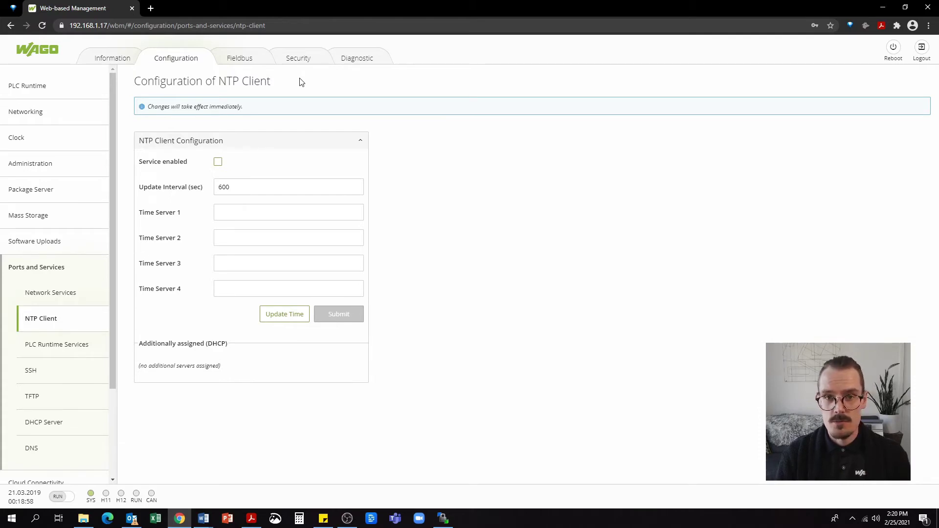
{"action": "left_click", "coordinate": [217, 162]}
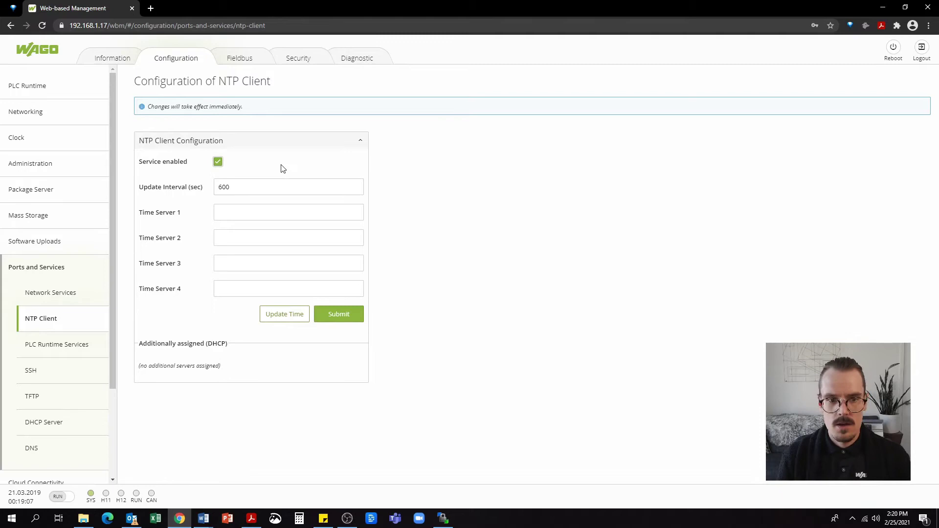
{"action": "left_click", "coordinate": [235, 211]}
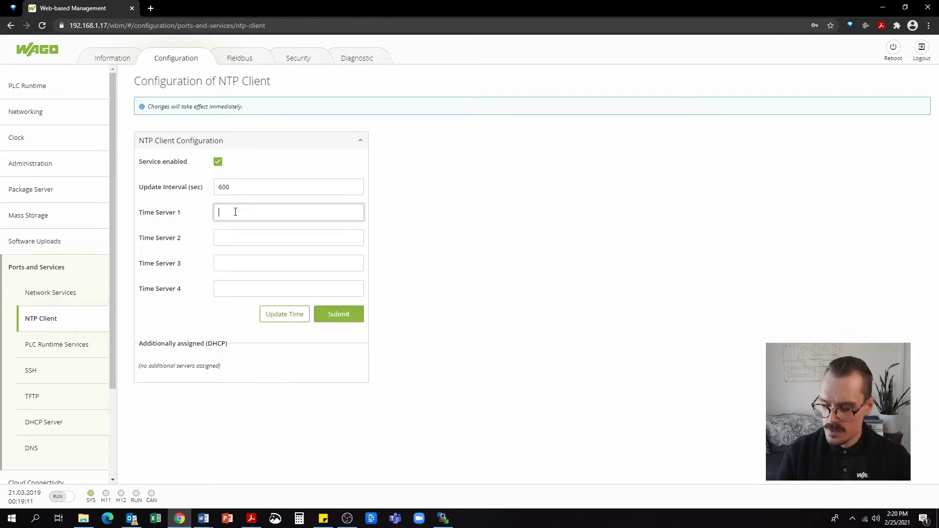
{"action": "type", "text": "216."}
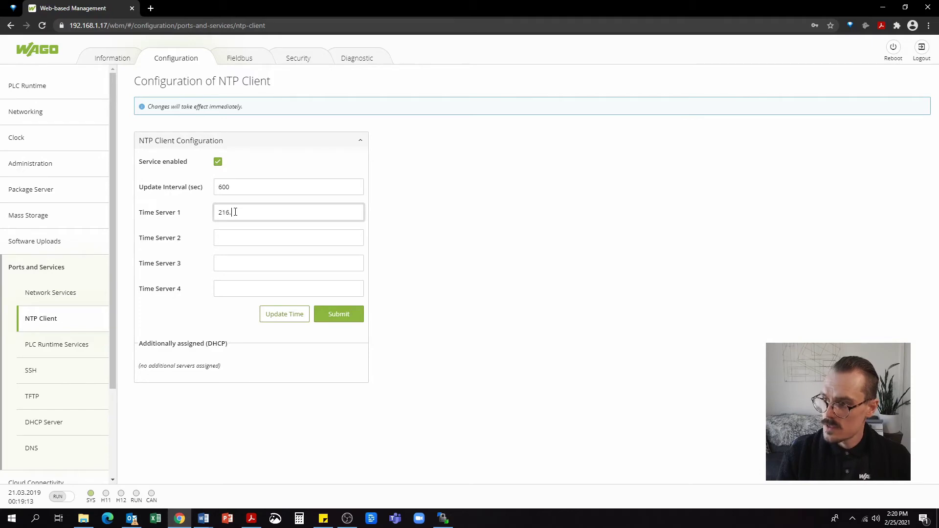
{"action": "type", "text": "239.35"}
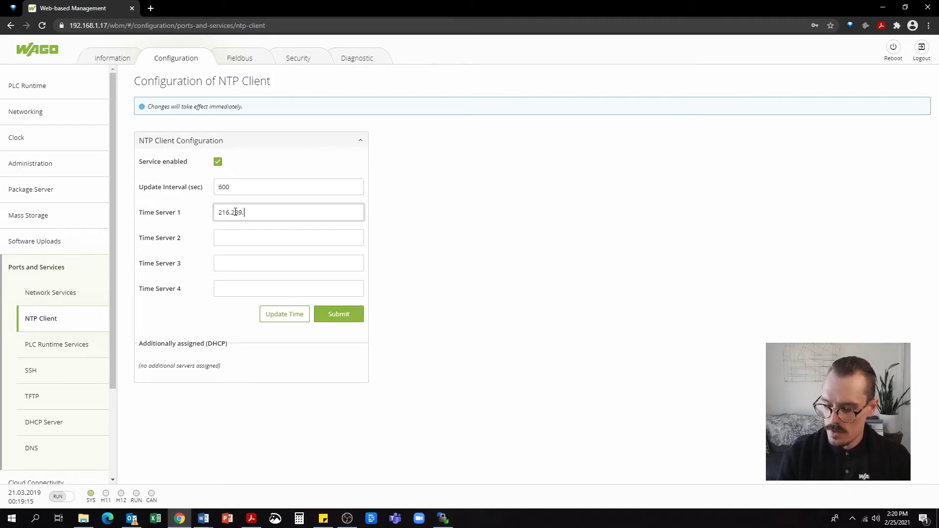
{"action": "type", "text": ".0"}
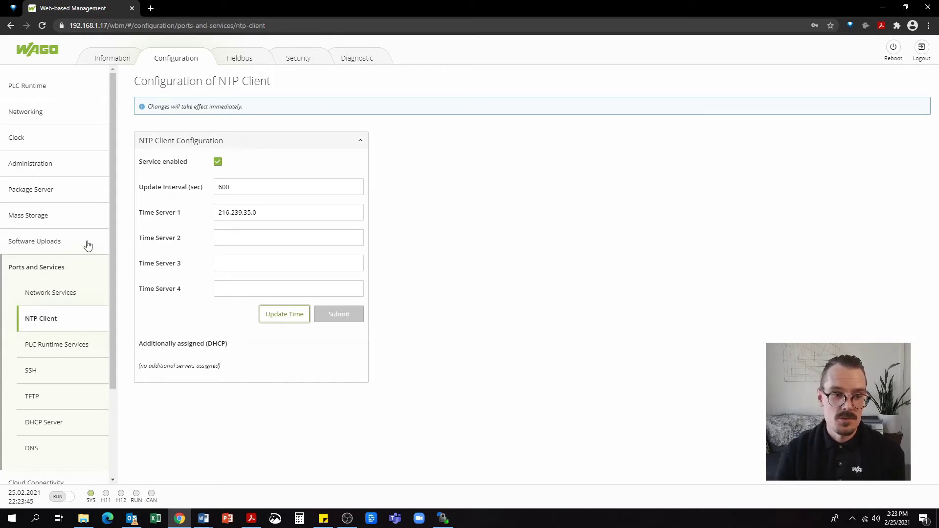
Go to the Mass Storage page and acknowledge the default password warning
{"action": "left_click", "coordinate": [53, 221]}
{"action": "left_click", "coordinate": [510, 319]}
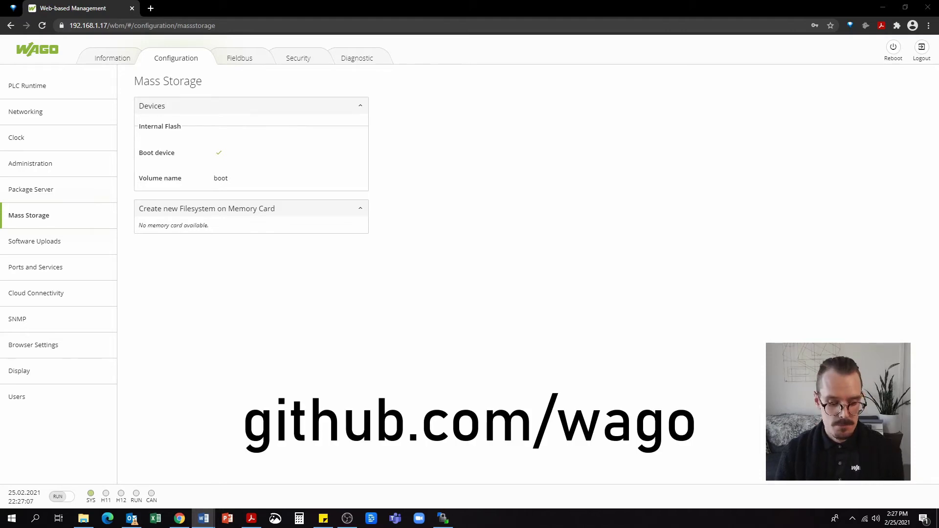
Open the WAGO docker-ipk GitHub repository in a new tab and mark the Wago docker.ipk prerequisite text
{"action": "left_click", "coordinate": [153, 8]}
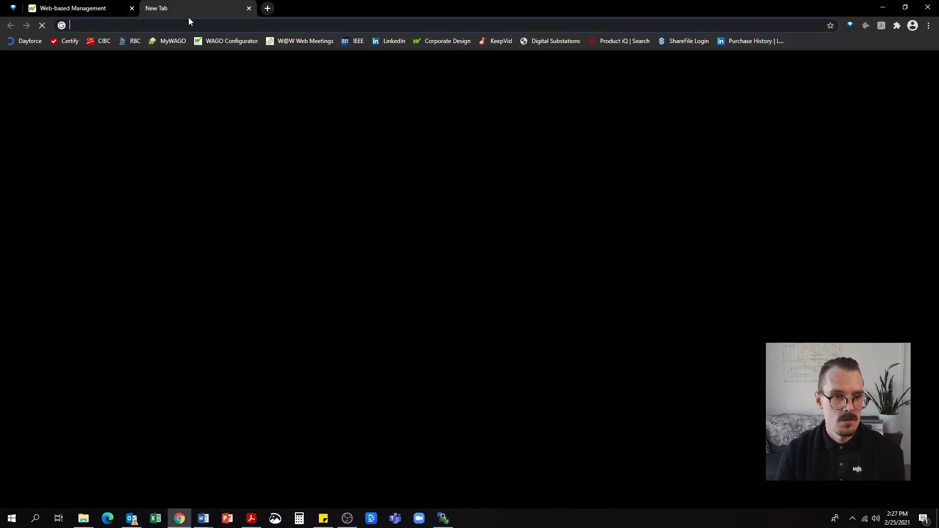
{"action": "type", "text": "https://github.com/WAGO/docker-ipk"}
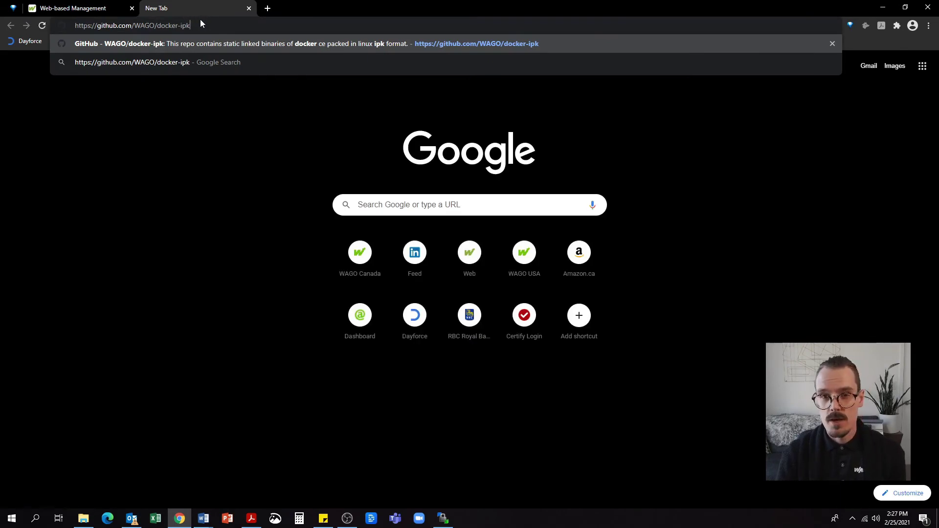
{"action": "key", "text": "Return"}
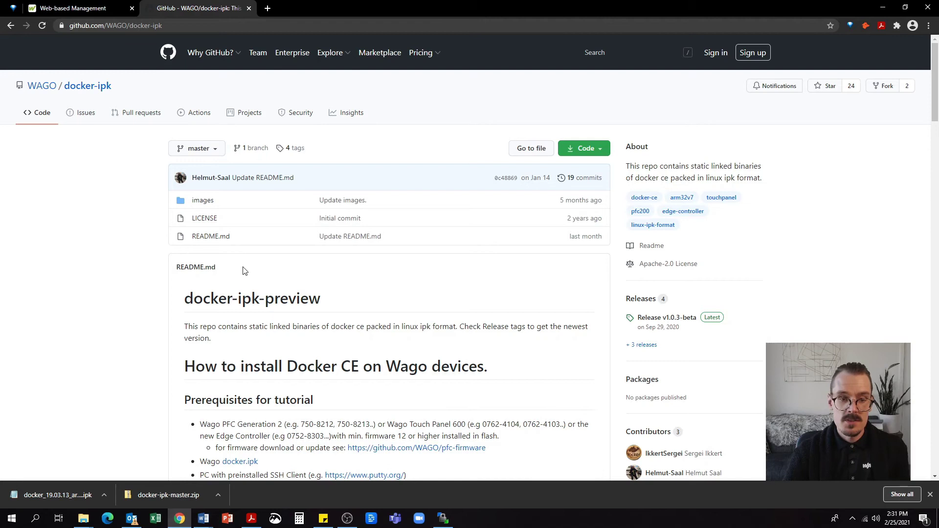
{"action": "scroll", "coordinate": [256, 268], "scroll_direction": "down", "scroll_amount": 3}
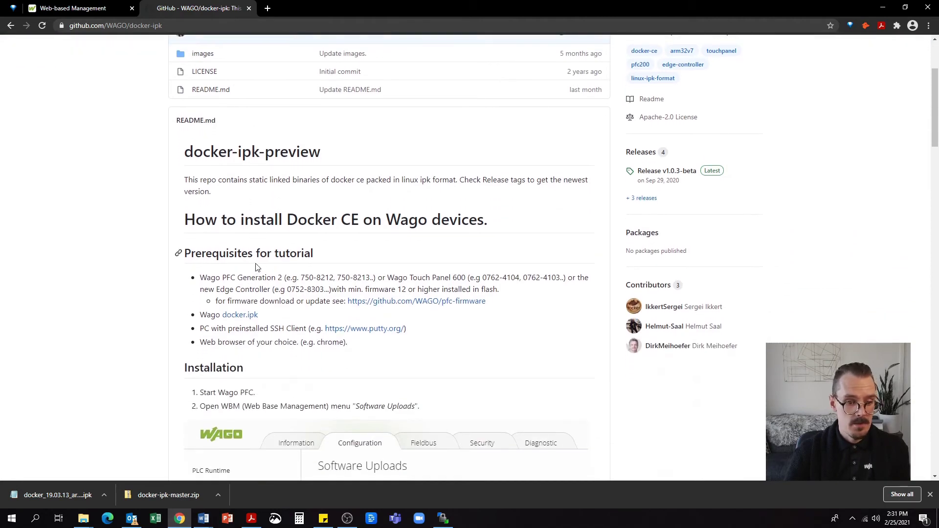
{"action": "left_click_drag", "start_coordinate": [269, 317], "coordinate": [200, 316]}
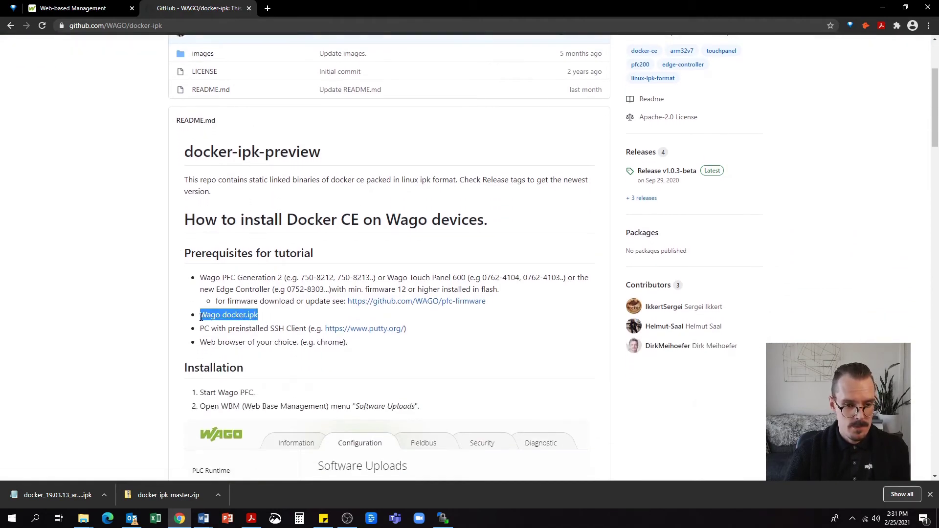
Upload and install docker_19.03.13_armhf.ipk via Software Uploads, then return to the WinSCP session
{"action": "key", "text": "ctrl+shift+Tab"}
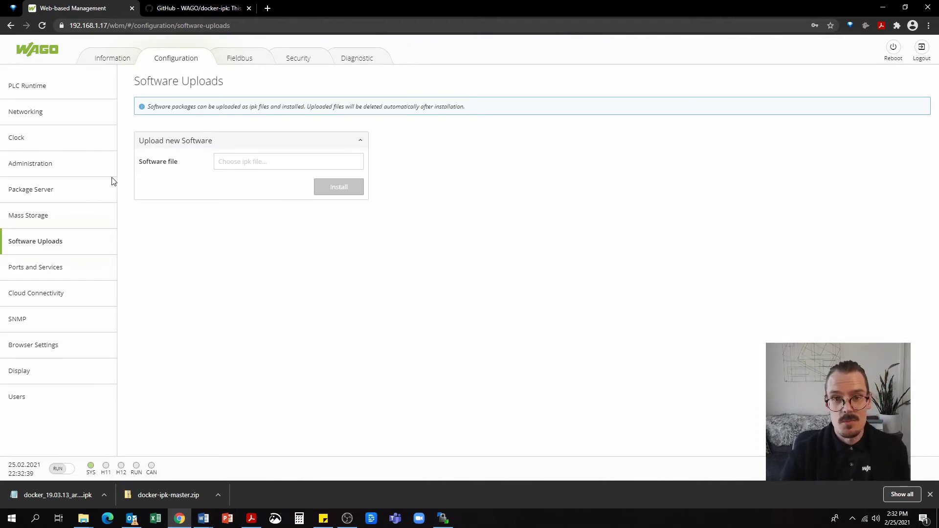
{"action": "left_click_drag", "start_coordinate": [113, 181], "coordinate": [216, 169]}
{"action": "left_click", "coordinate": [354, 188]}
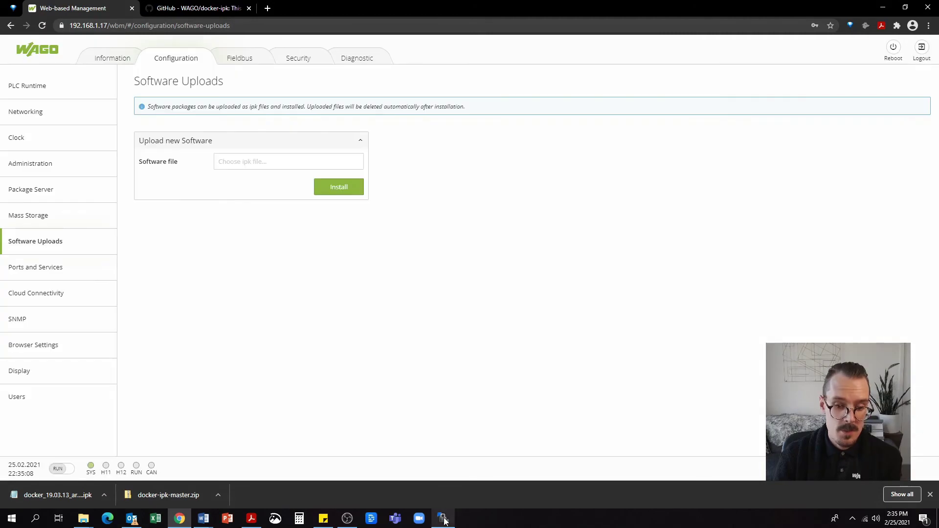
{"action": "left_click", "coordinate": [444, 519]}
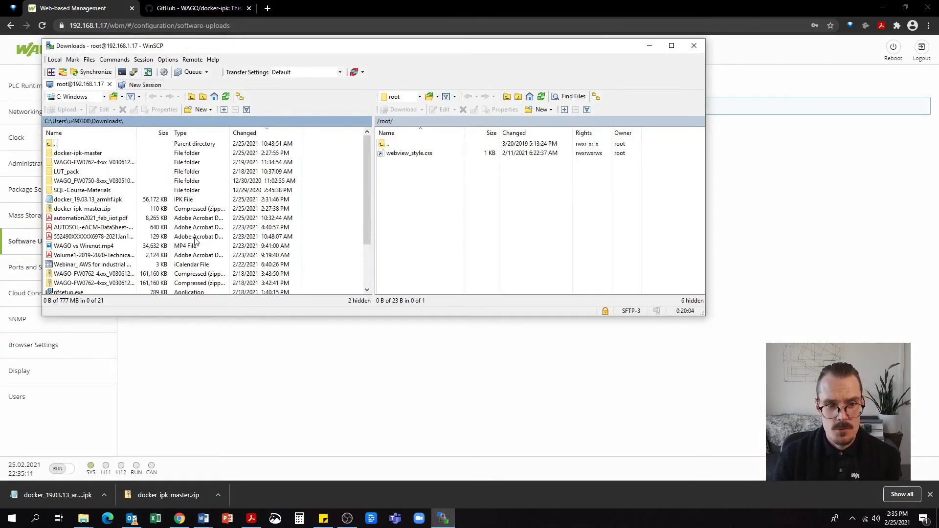
Start a PuTTY SSH session from WinSCP, logging in as root on the PLC
{"action": "left_click", "coordinate": [133, 72]}
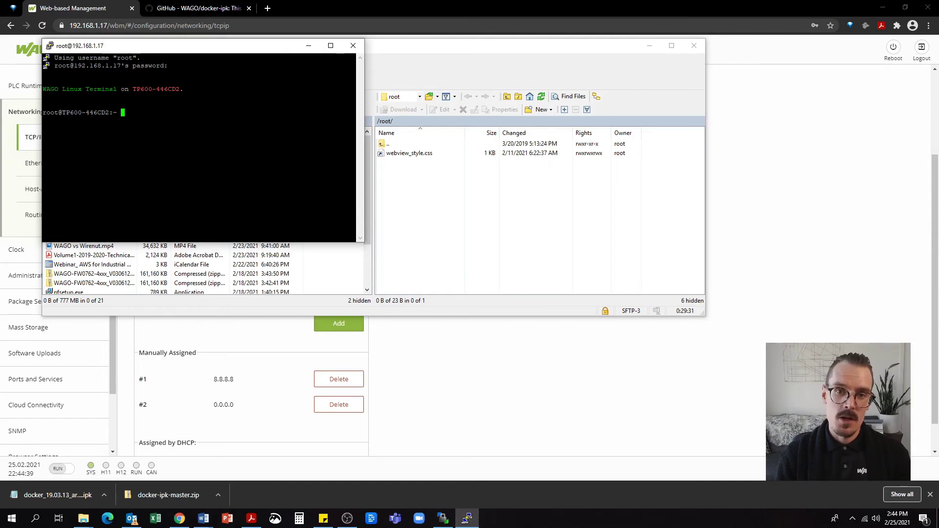
{"action": "type", "text": "ping www.google.com"}
{"action": "key", "text": "Return"}
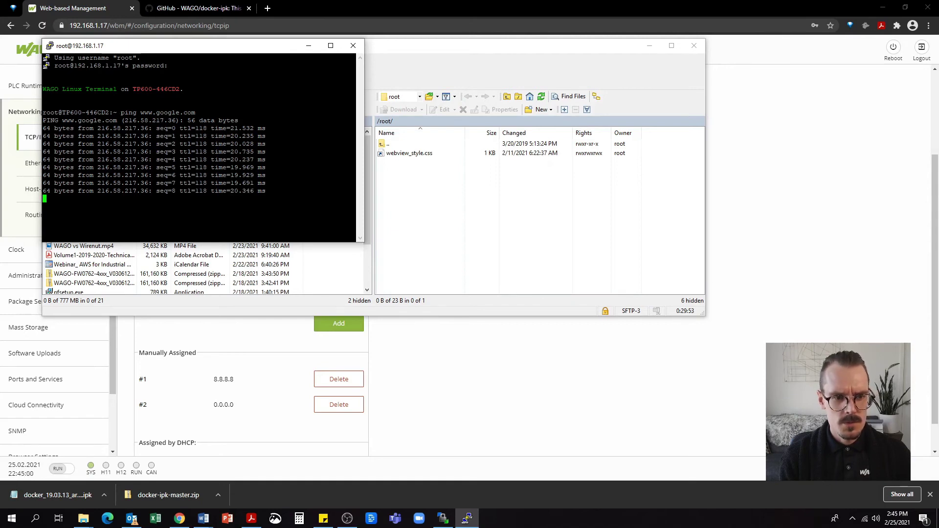
{"action": "key", "text": "Escape"}
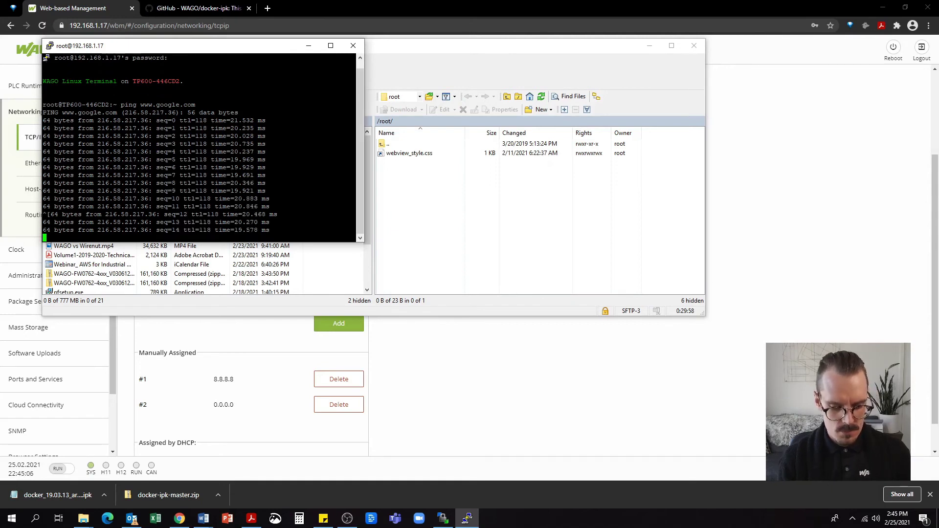
{"action": "key", "text": "ctrl+c"}
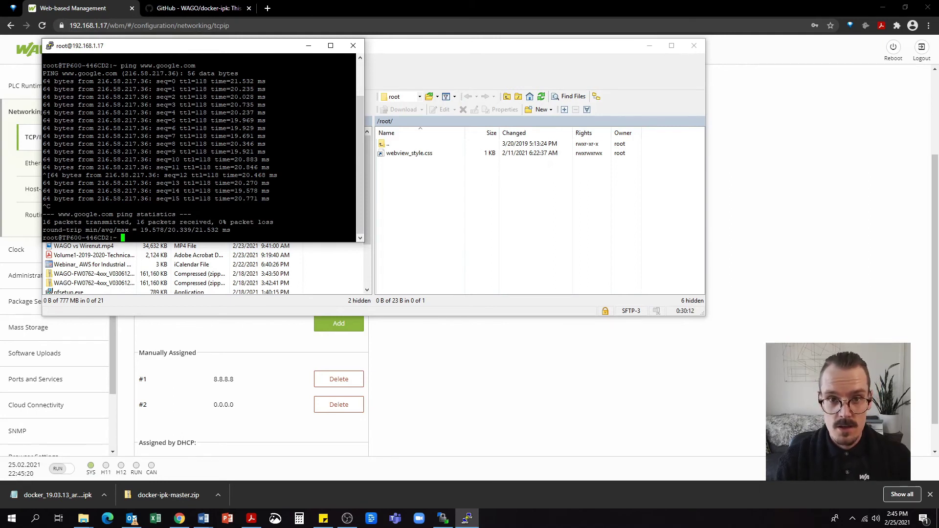
{"action": "type", "text": "docker"}
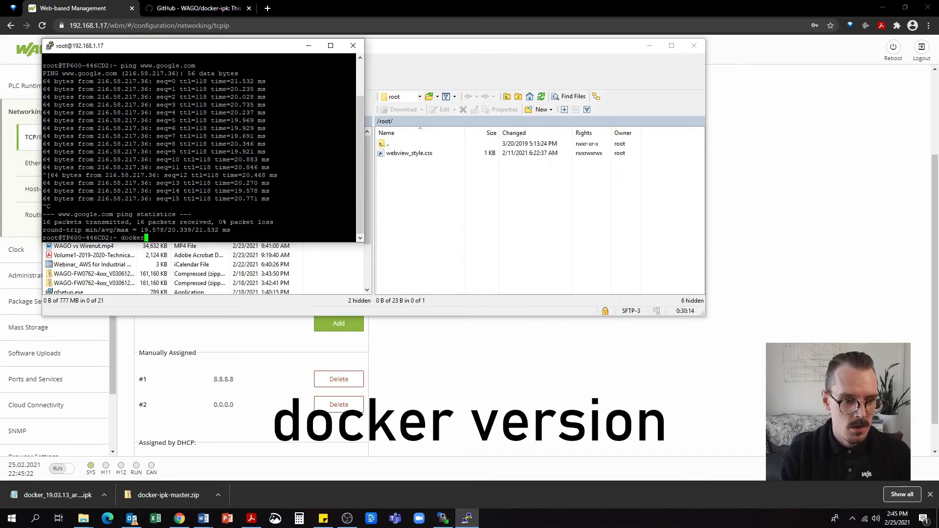
{"action": "type", "text": " version"}
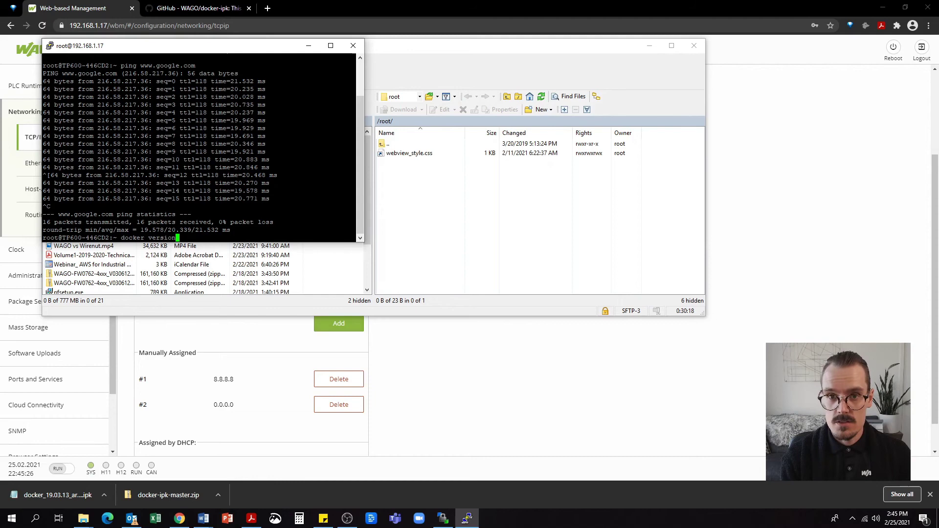
{"action": "key", "text": "Return"}
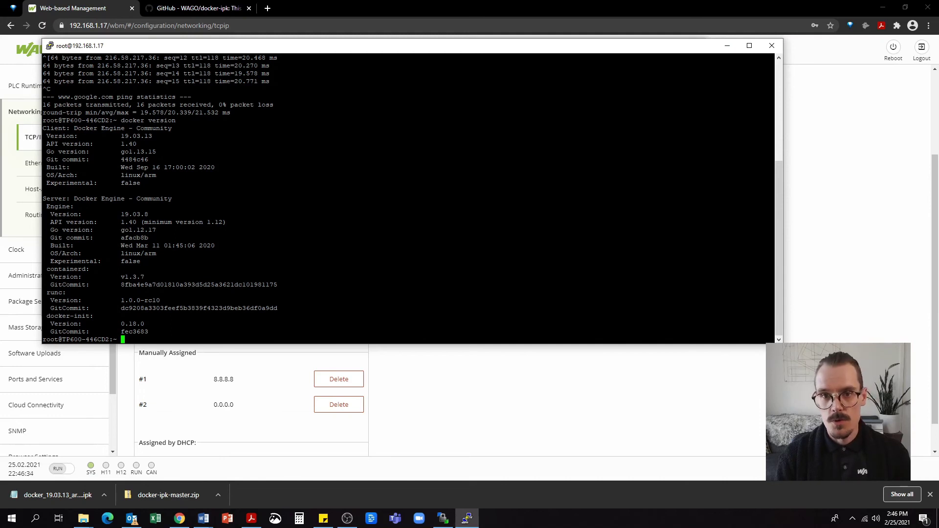
Pull the nodered/node-red image onto the PLC and list images with docker image ls
{"action": "type", "text": "docker pull"}
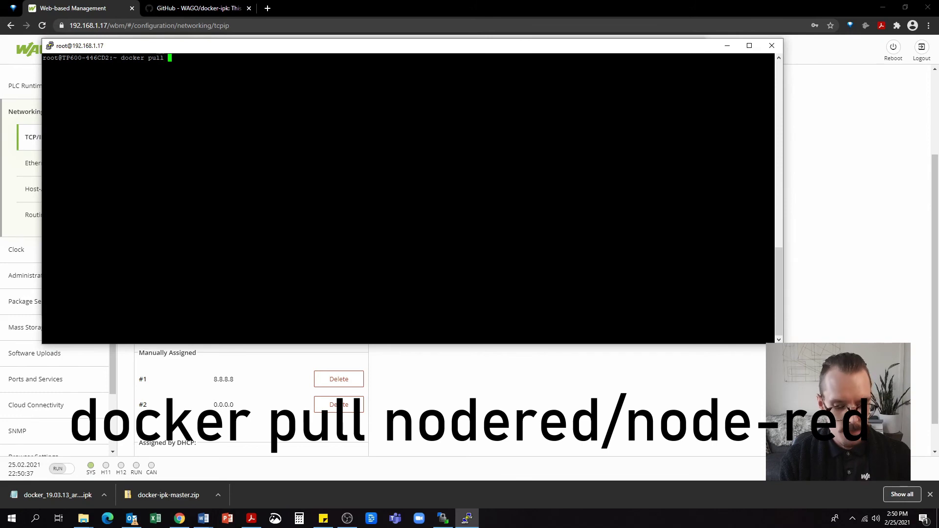
{"action": "type", "text": "nodered"}
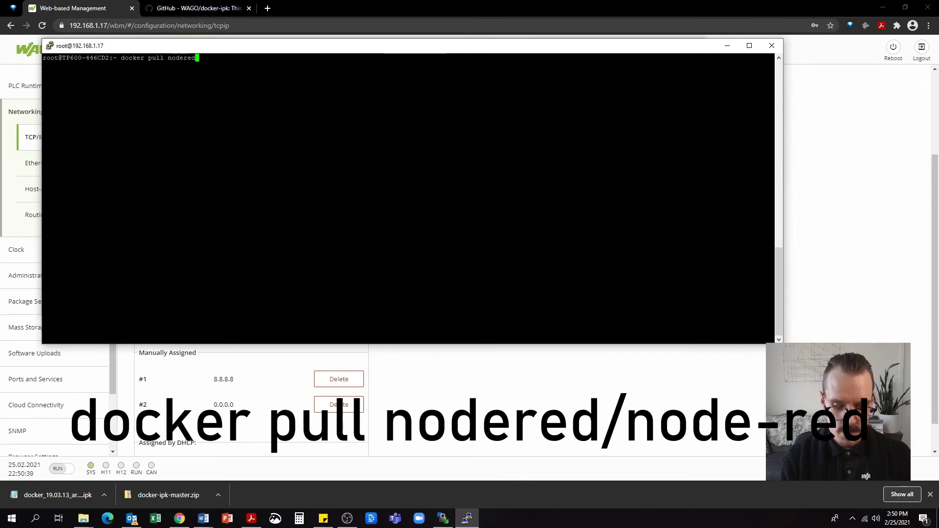
{"action": "type", "text": "-"}
{"action": "key", "text": "BackSpace"}
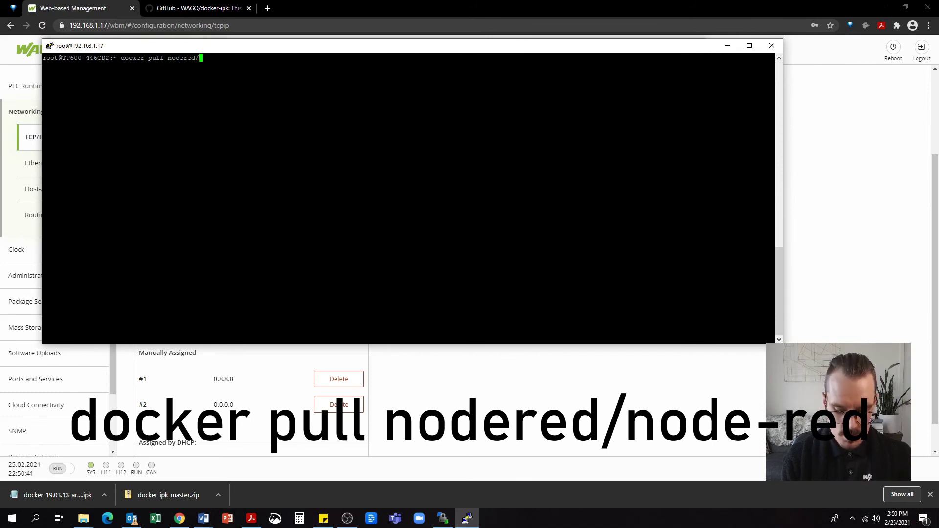
{"action": "type", "text": "/node-red"}
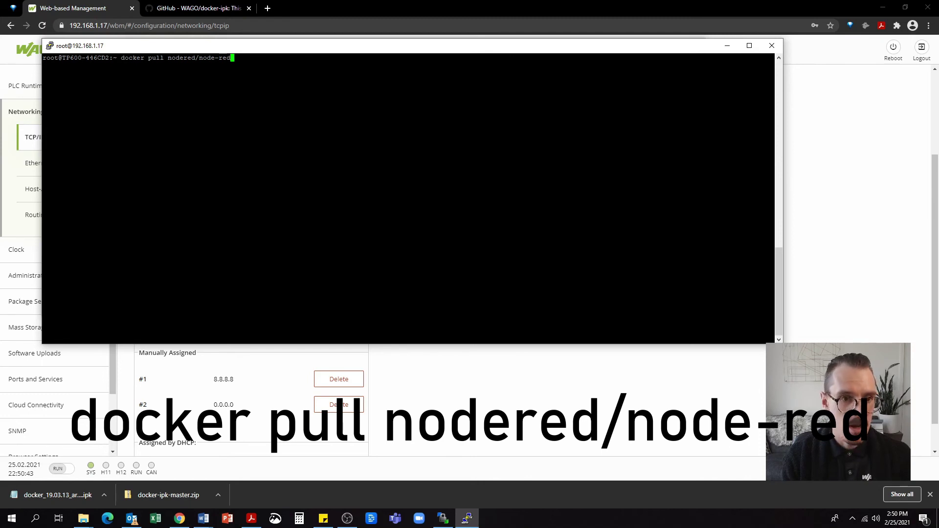
{"action": "key", "text": "Return"}
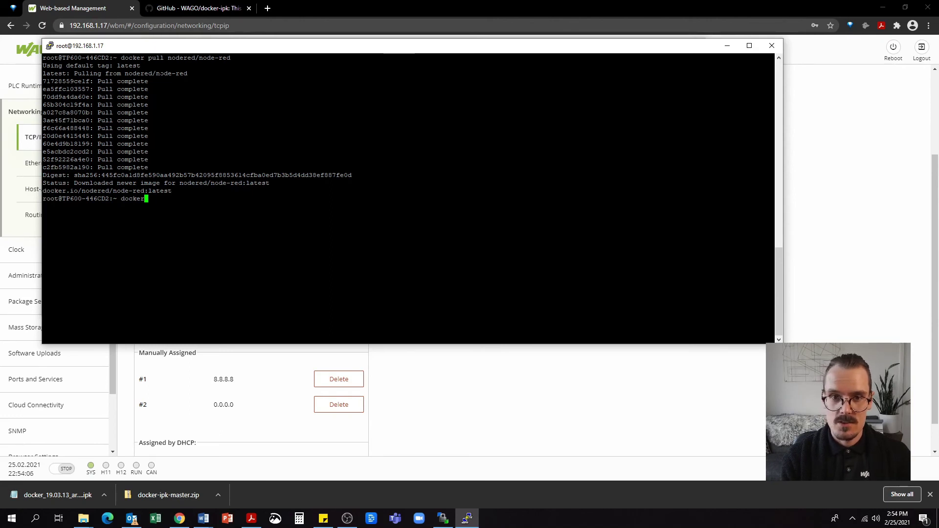
{"action": "type", "text": "image ls"}
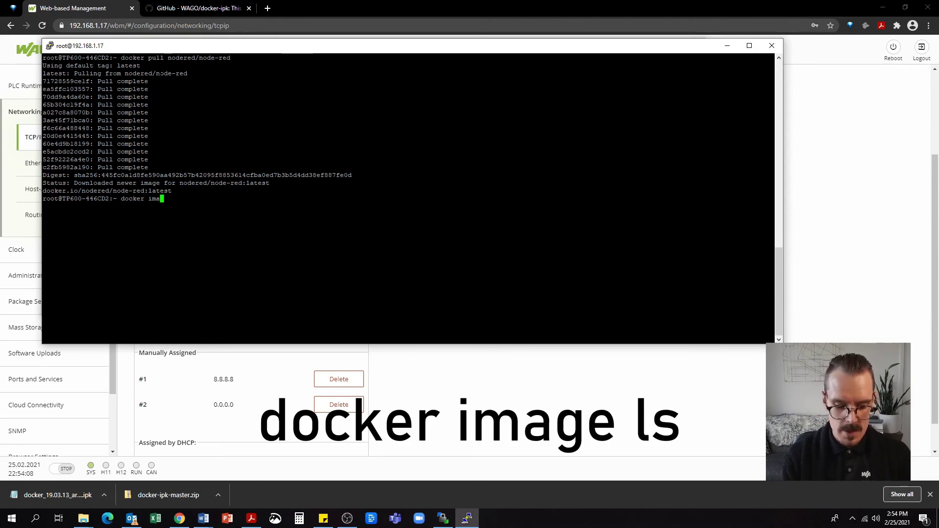
{"action": "key", "text": "Return"}
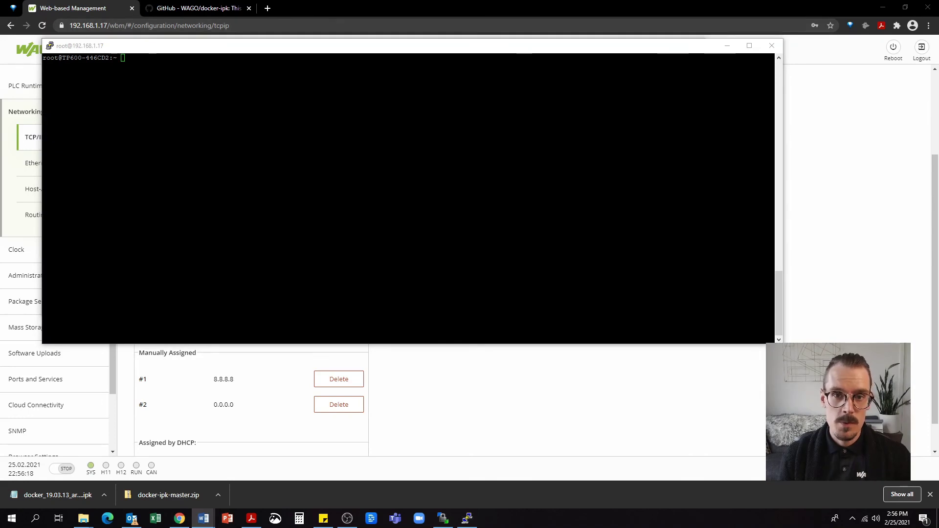
Run a detached wago-node-red container from nodered/node-red on port 1880:1880 and verify with docker ps
{"action": "left_click", "coordinate": [123, 57]}
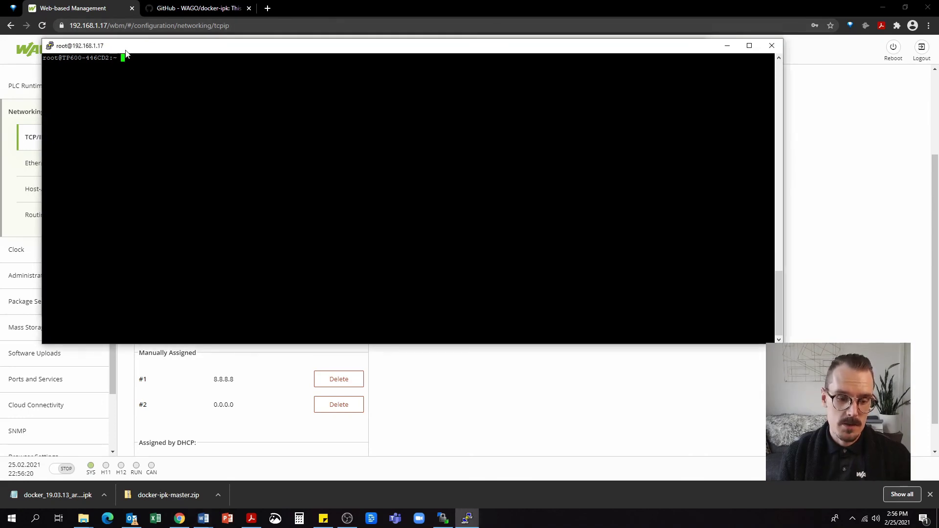
{"action": "right_click", "coordinate": [154, 55]}
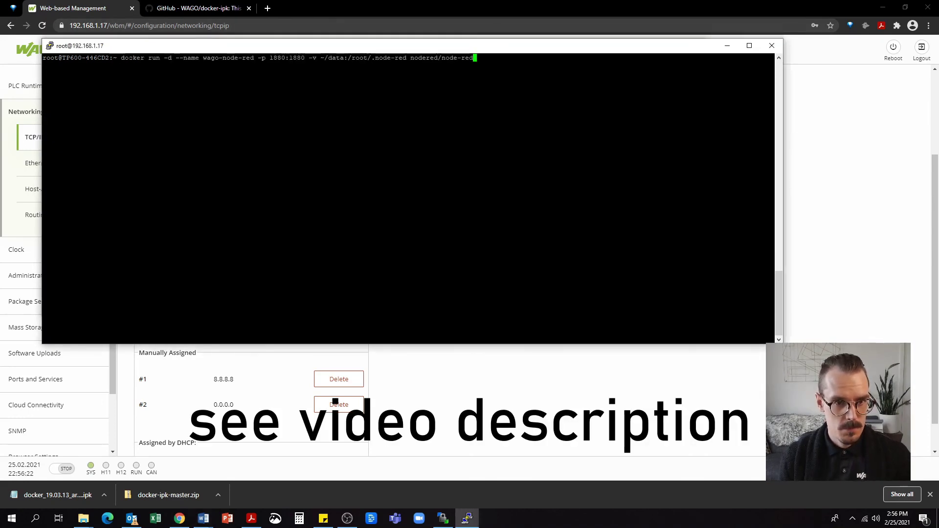
{"action": "key", "text": "Return"}
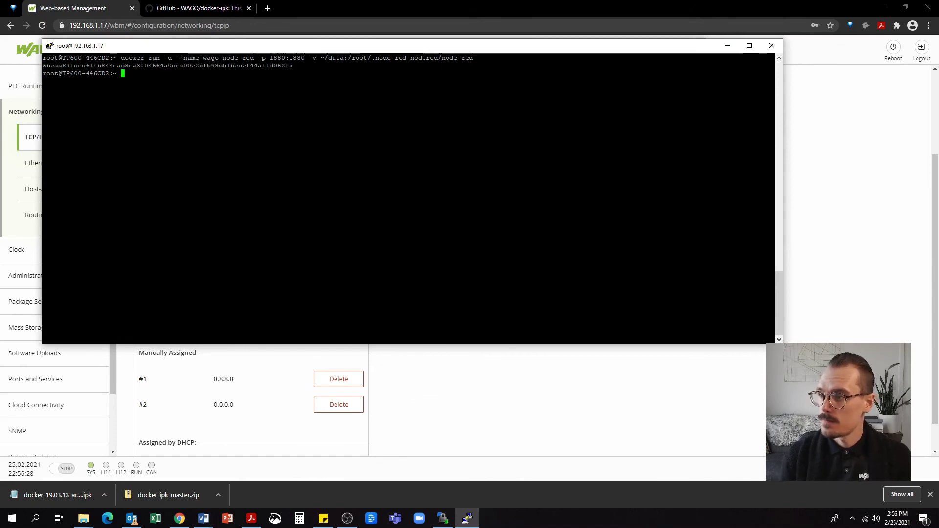
{"action": "key", "text": "alt+Tab"}
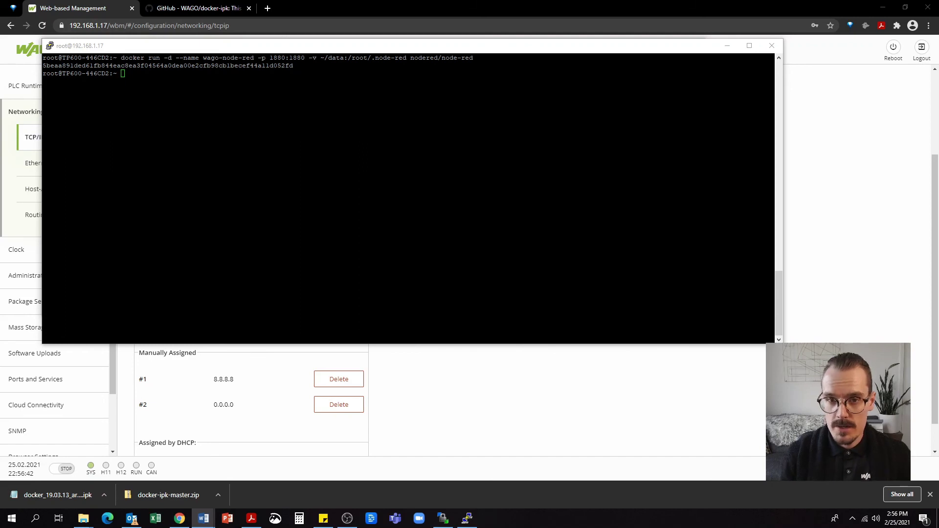
{"action": "left_click", "coordinate": [394, 48]}
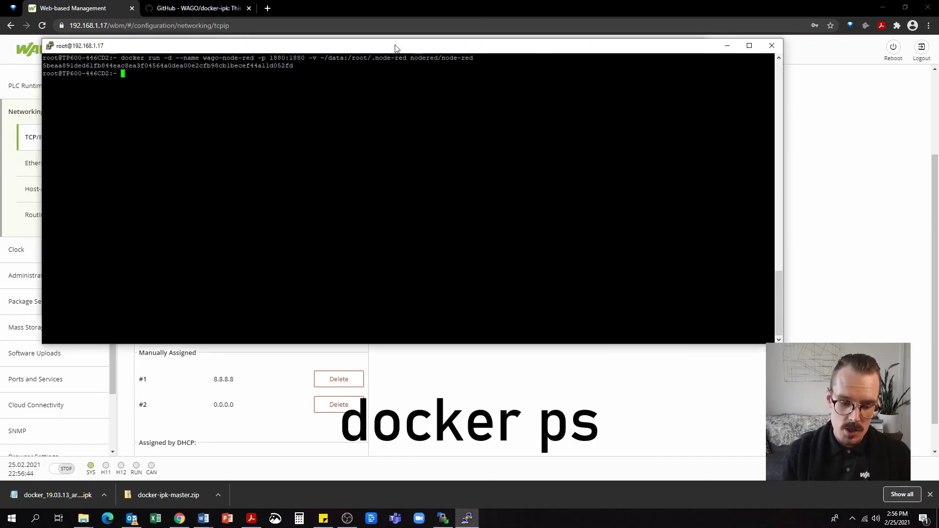
{"action": "type", "text": "docker ps"}
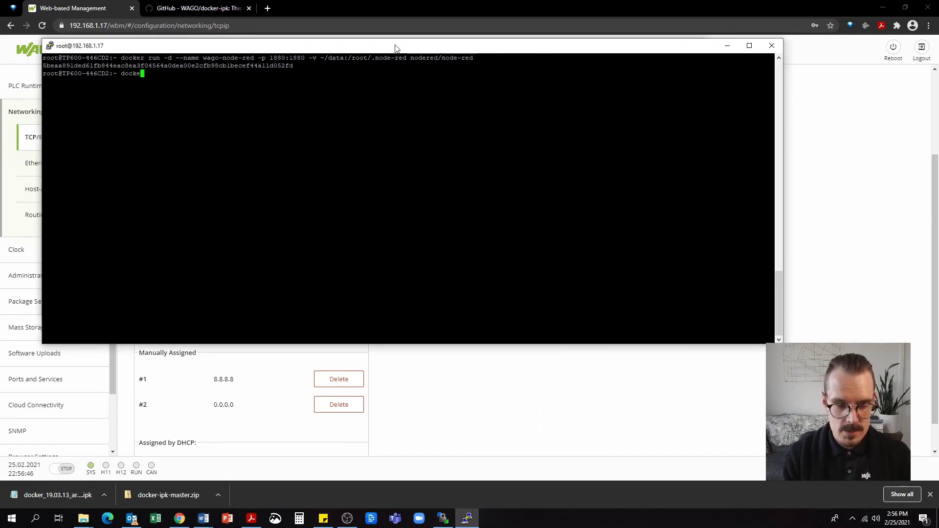
{"action": "key", "text": "Return"}
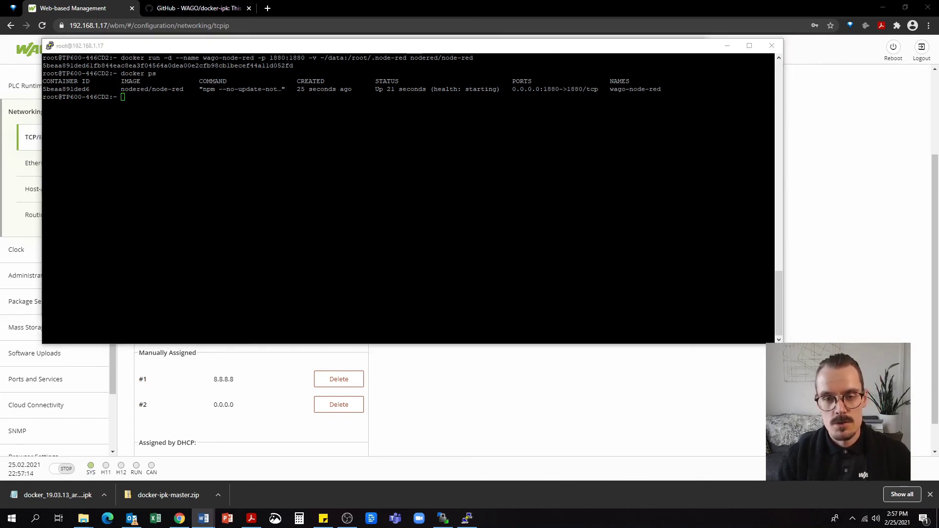
Load the Node-RED editor at 192.168.1.17:1880 in a new browser tab
{"action": "left_click", "coordinate": [315, 3]}
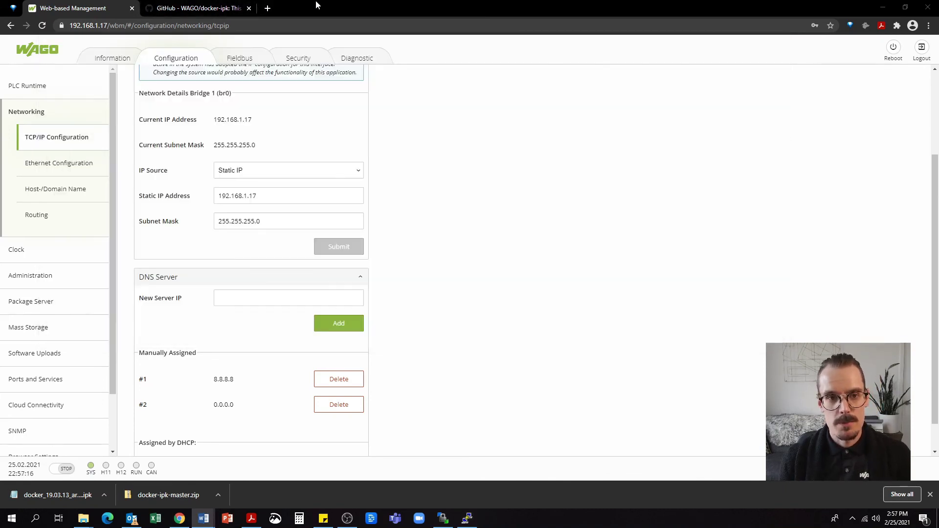
{"action": "left_click", "coordinate": [268, 9]}
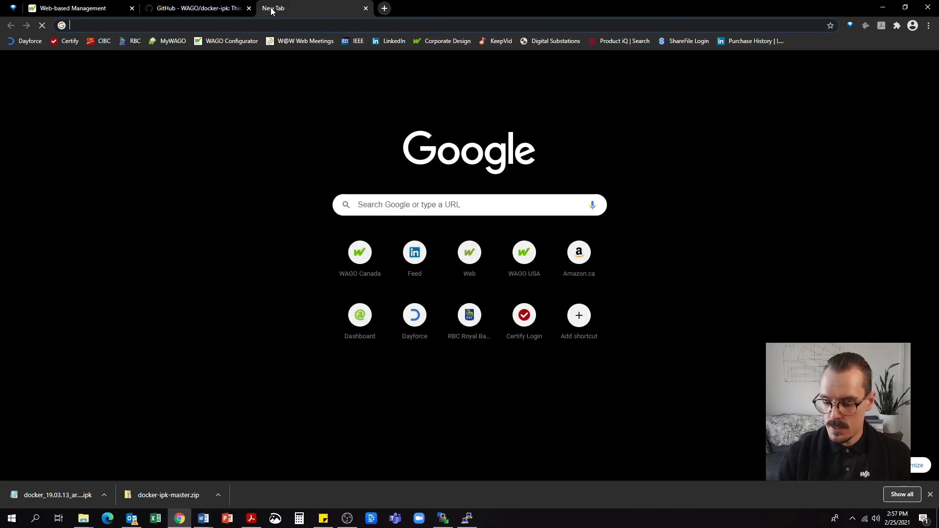
{"action": "type", "text": "192.168."}
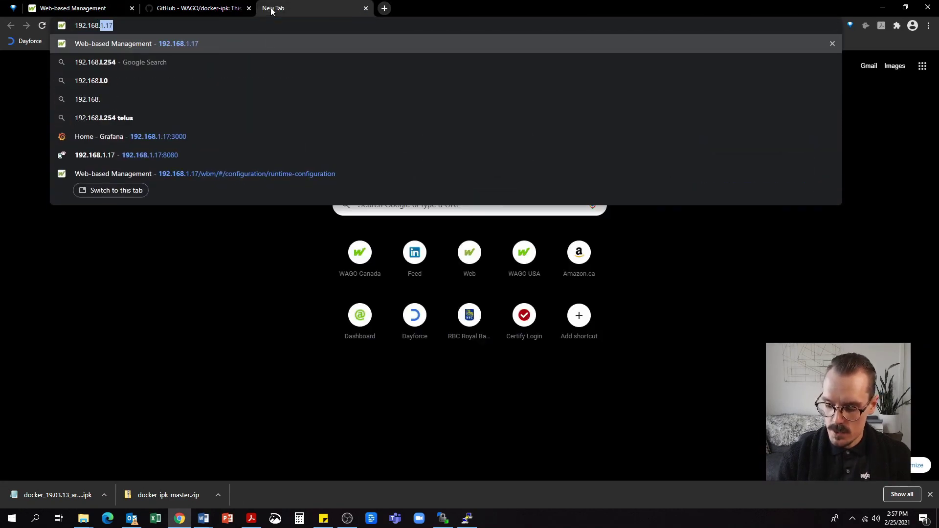
{"action": "type", "text": "1.17:"}
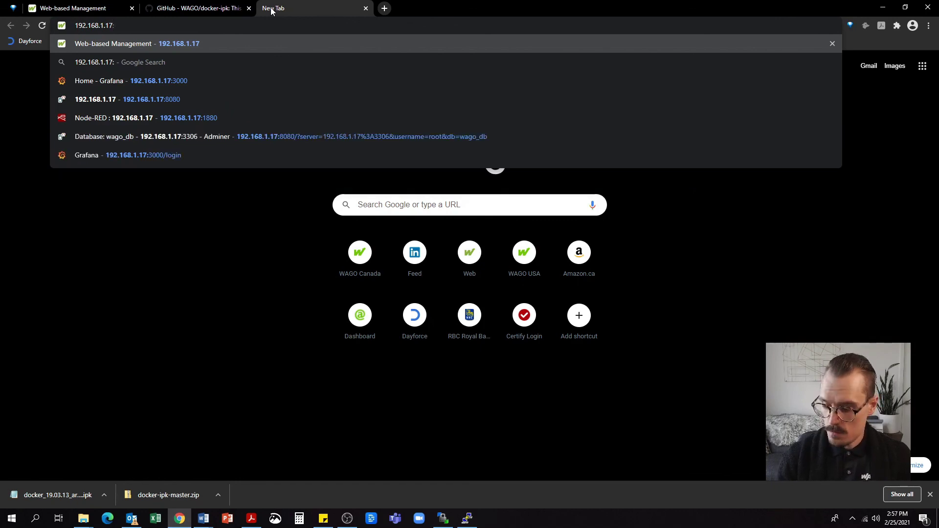
{"action": "type", "text": "1880"}
{"action": "key", "text": "Return"}
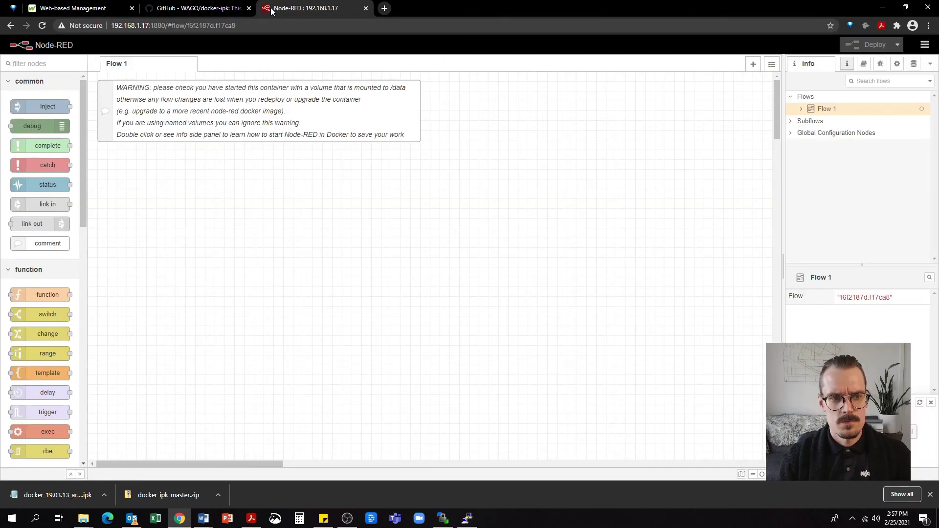